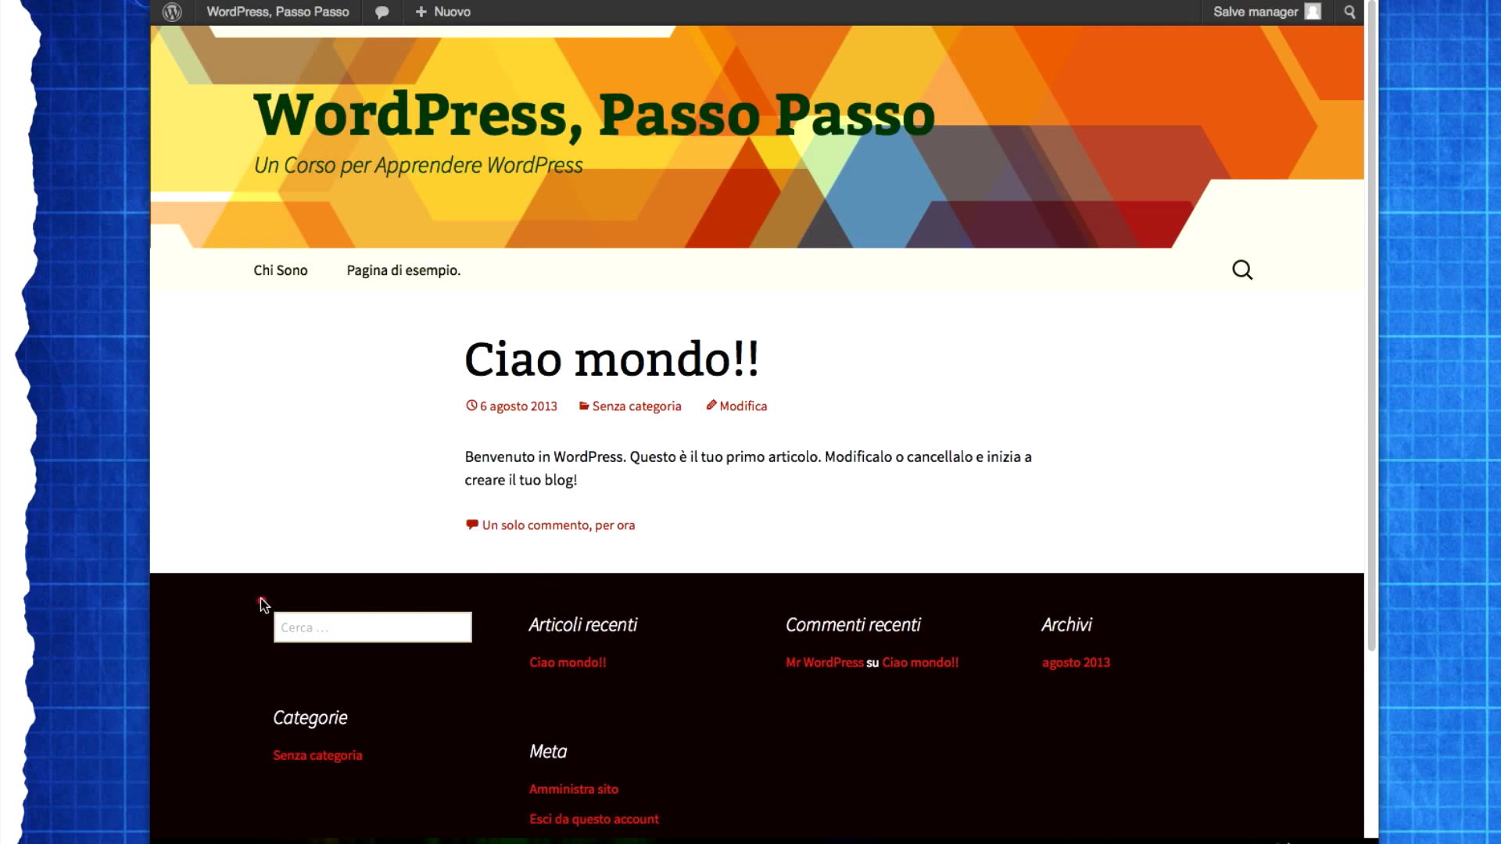
{"action": "left_click_drag", "start_coordinate": [254, 593], "coordinate": [260, 673]}
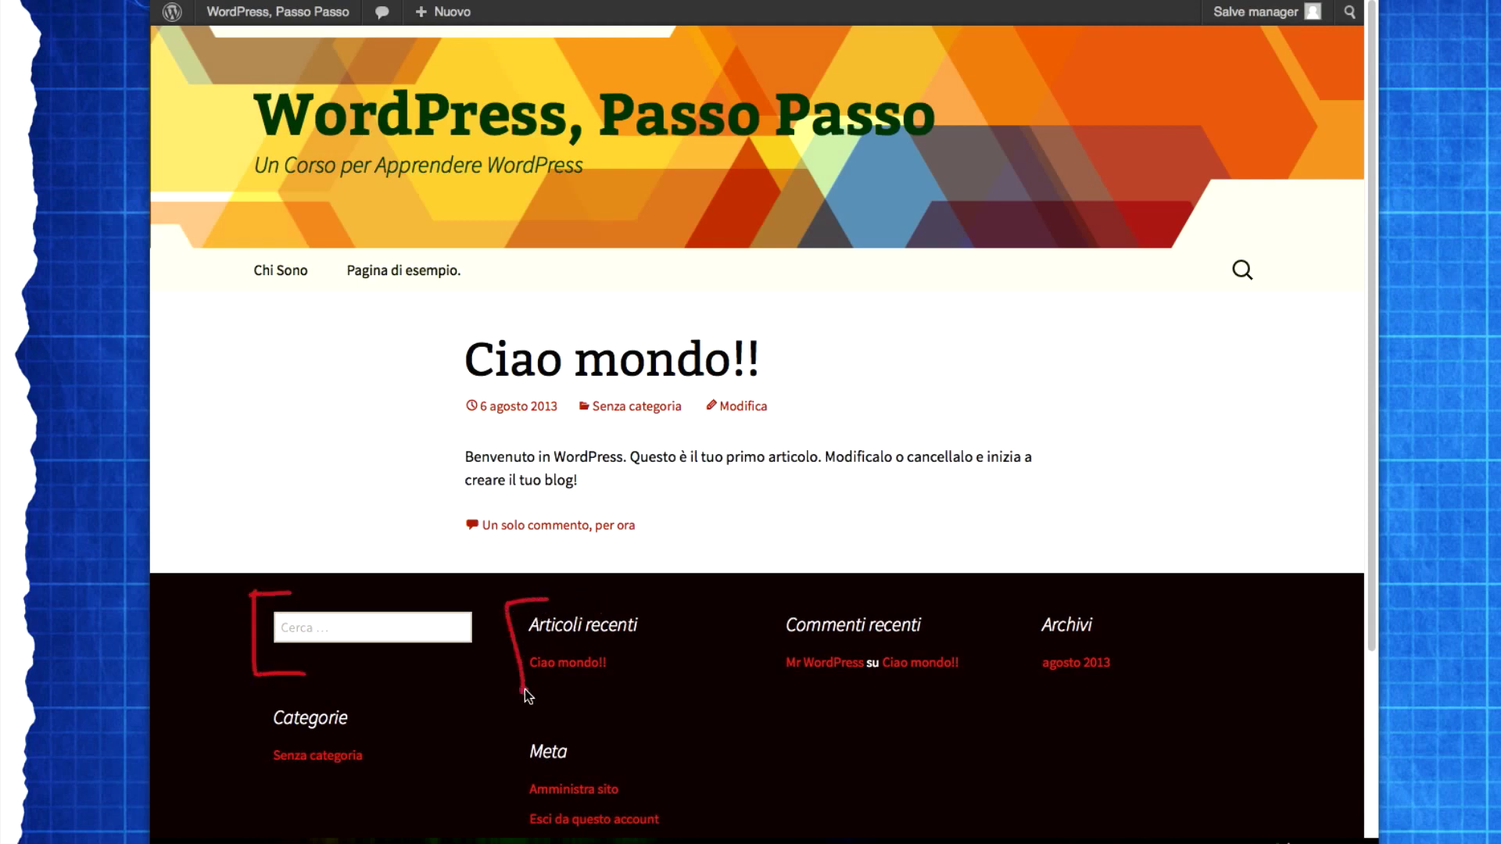
{"action": "left_click_drag", "start_coordinate": [799, 600], "coordinate": [799, 691]}
{"action": "left_click_drag", "start_coordinate": [1036, 607], "coordinate": [1045, 698]}
{"action": "mouse_move", "coordinate": [544, 731]}
{"action": "left_mouse_down"}
{"action": "mouse_move", "coordinate": [515, 744]}
{"action": "mouse_move", "coordinate": [507, 820]}
{"action": "mouse_move", "coordinate": [539, 825]}
{"action": "left_mouse_up"}
{"action": "left_click_drag", "start_coordinate": [289, 691], "coordinate": [250, 771]}
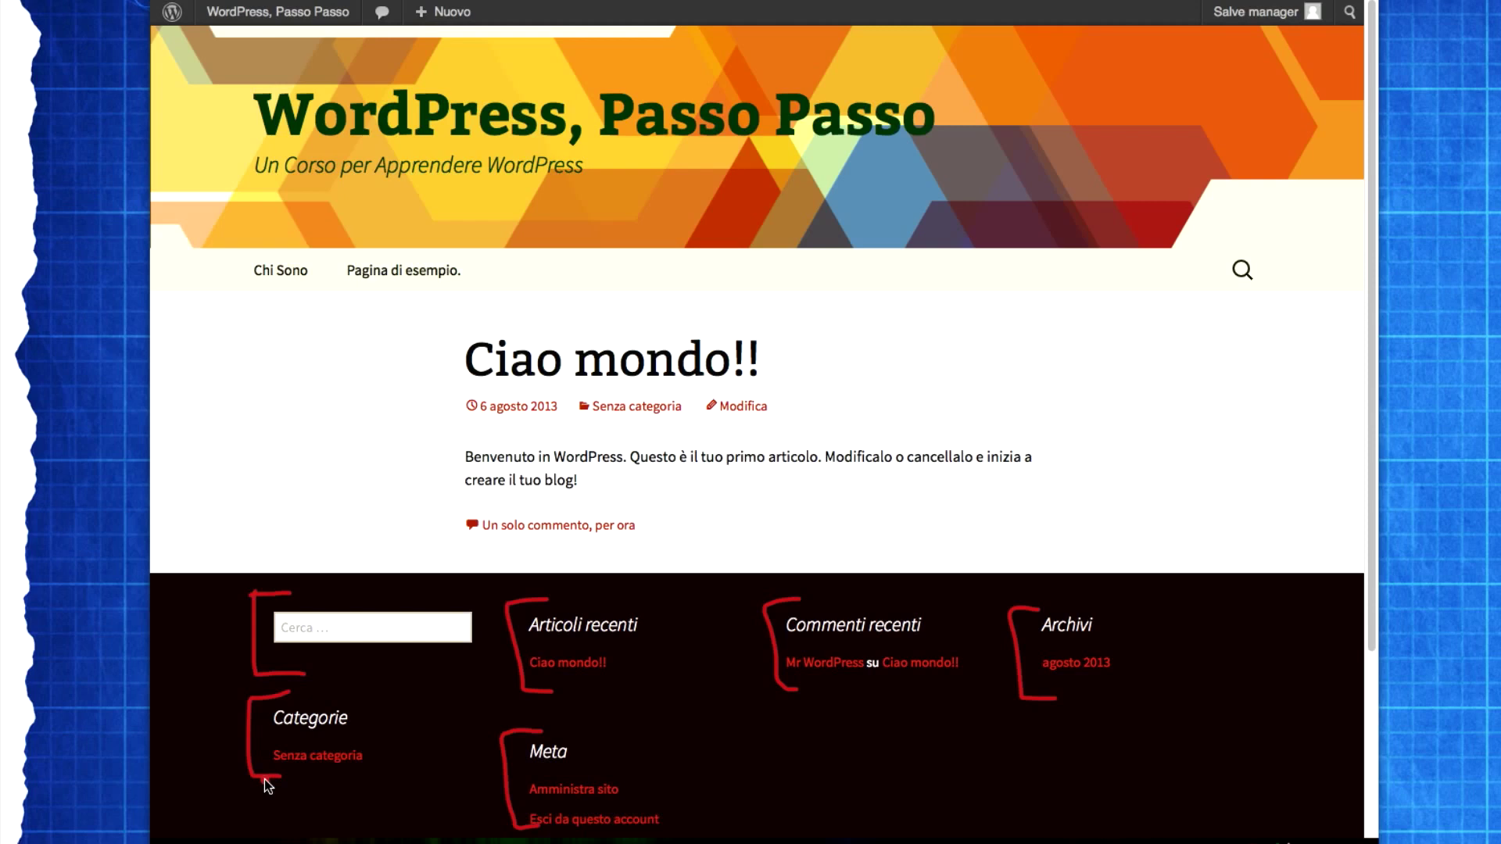
{"action": "key", "text": "Escape"}
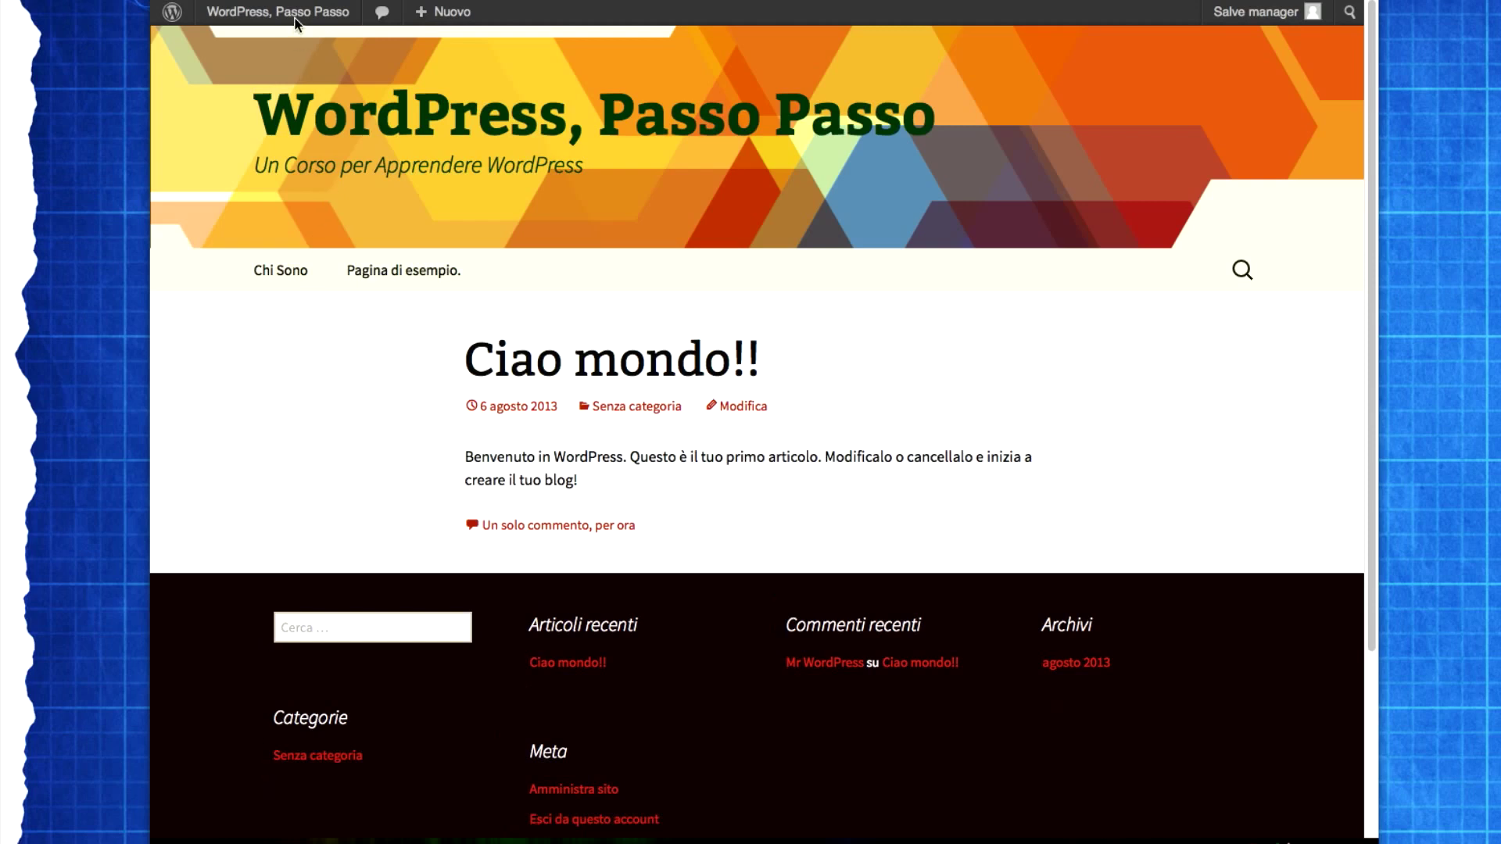
- Go from the public site to the dashboard and open the widget management page for the site's appearance
{"action": "mouse_move", "coordinate": [301, 14]}
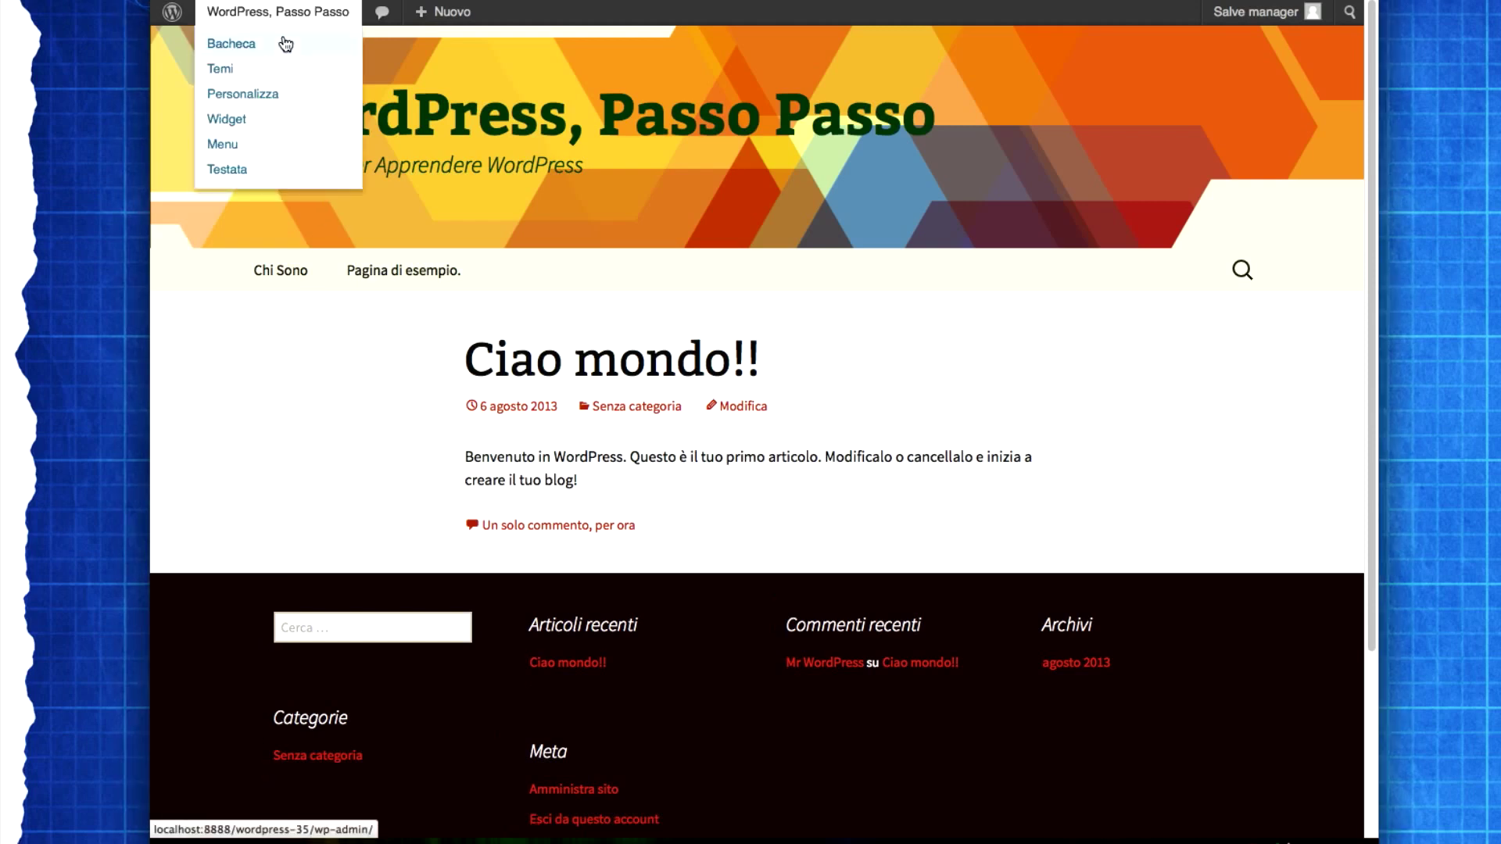
{"action": "left_click", "coordinate": [286, 44]}
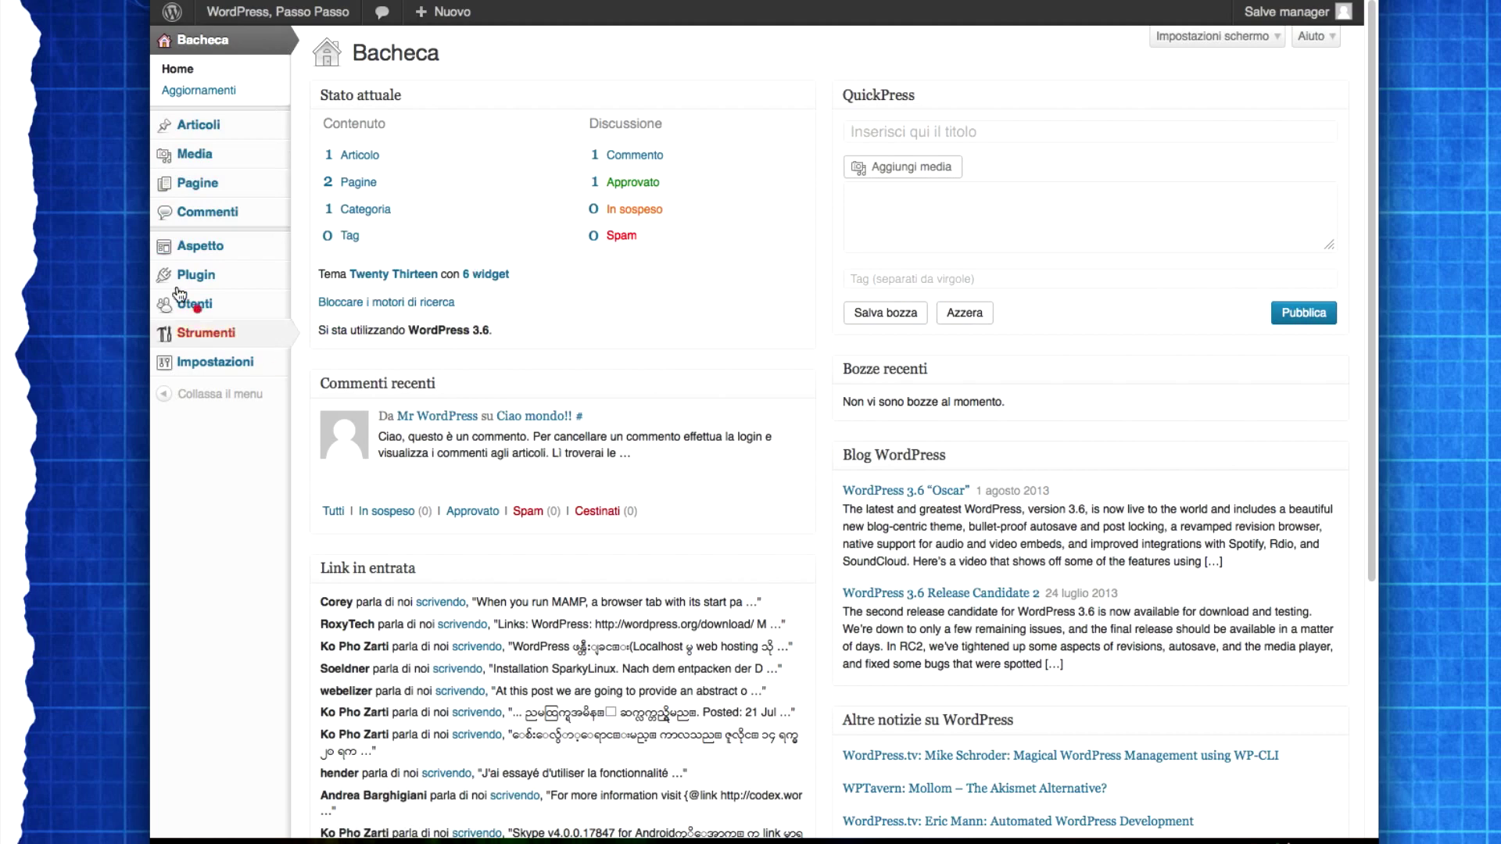
{"action": "left_click", "coordinate": [189, 256]}
{"action": "left_click", "coordinate": [232, 302]}
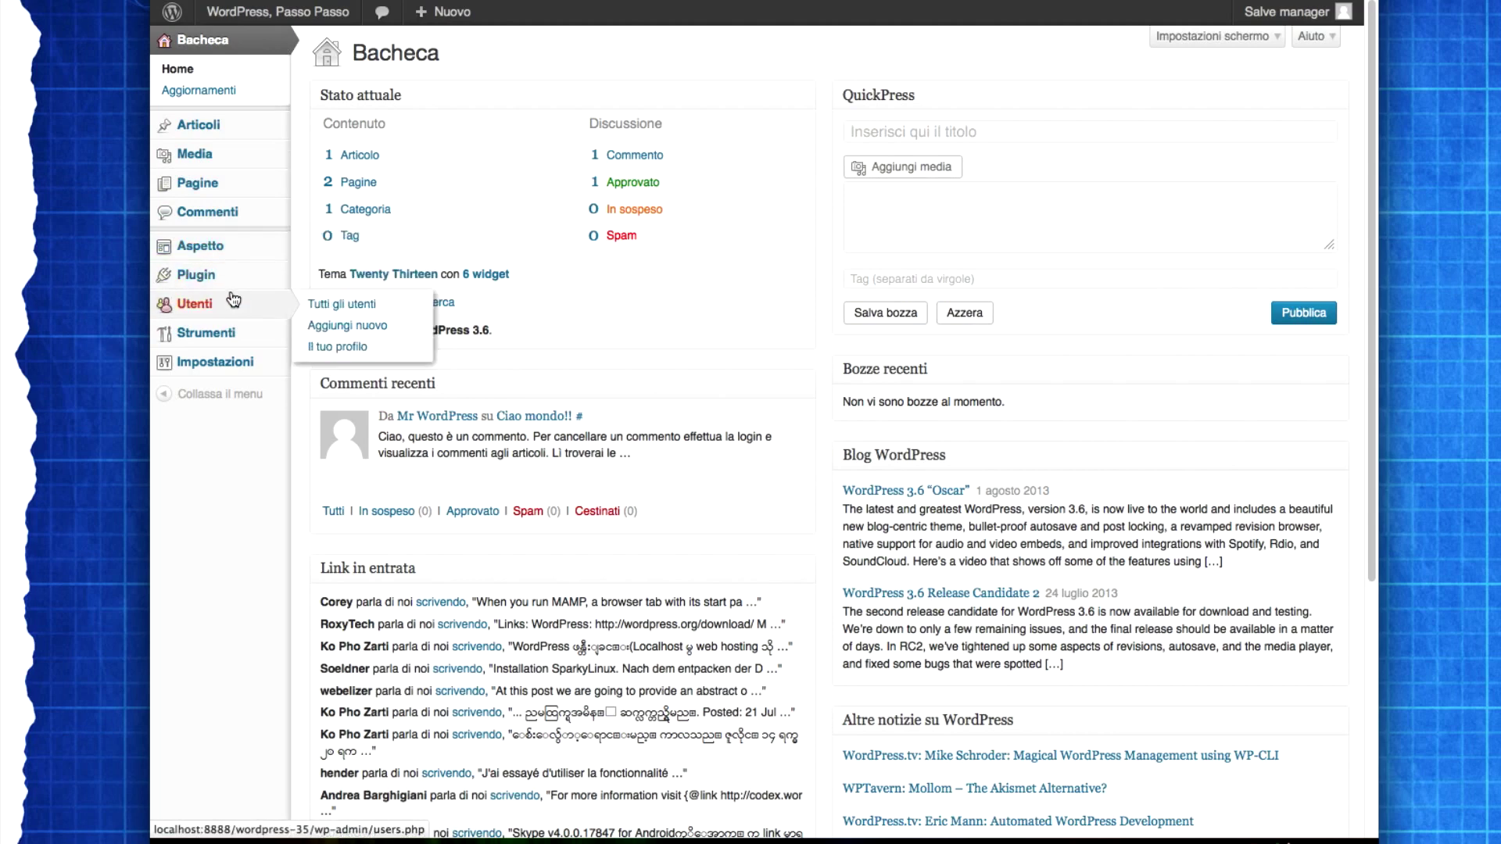
{"action": "mouse_move", "coordinate": [244, 255]}
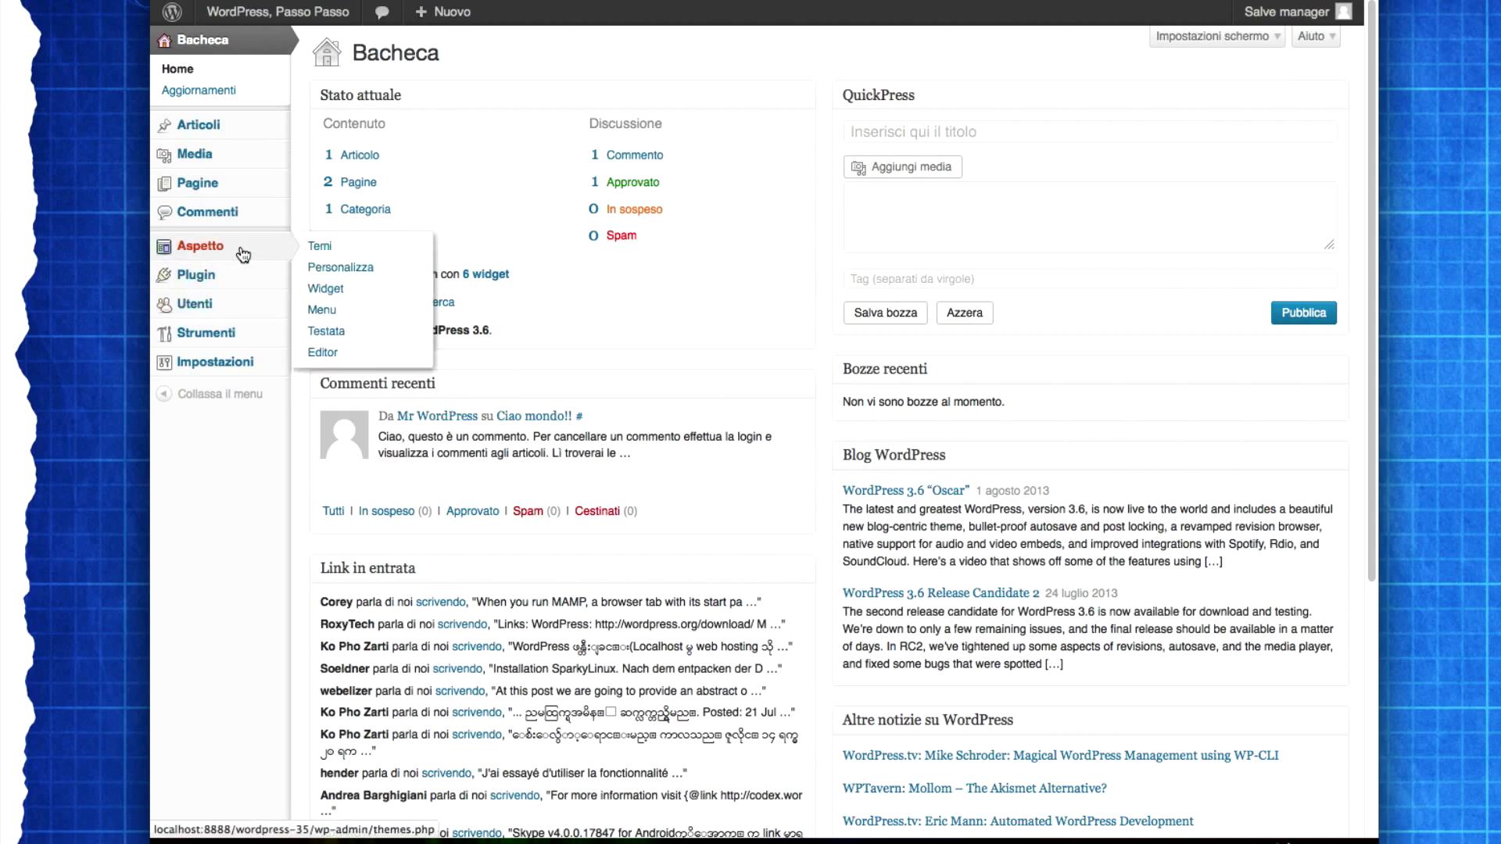
{"action": "left_click", "coordinate": [379, 291]}
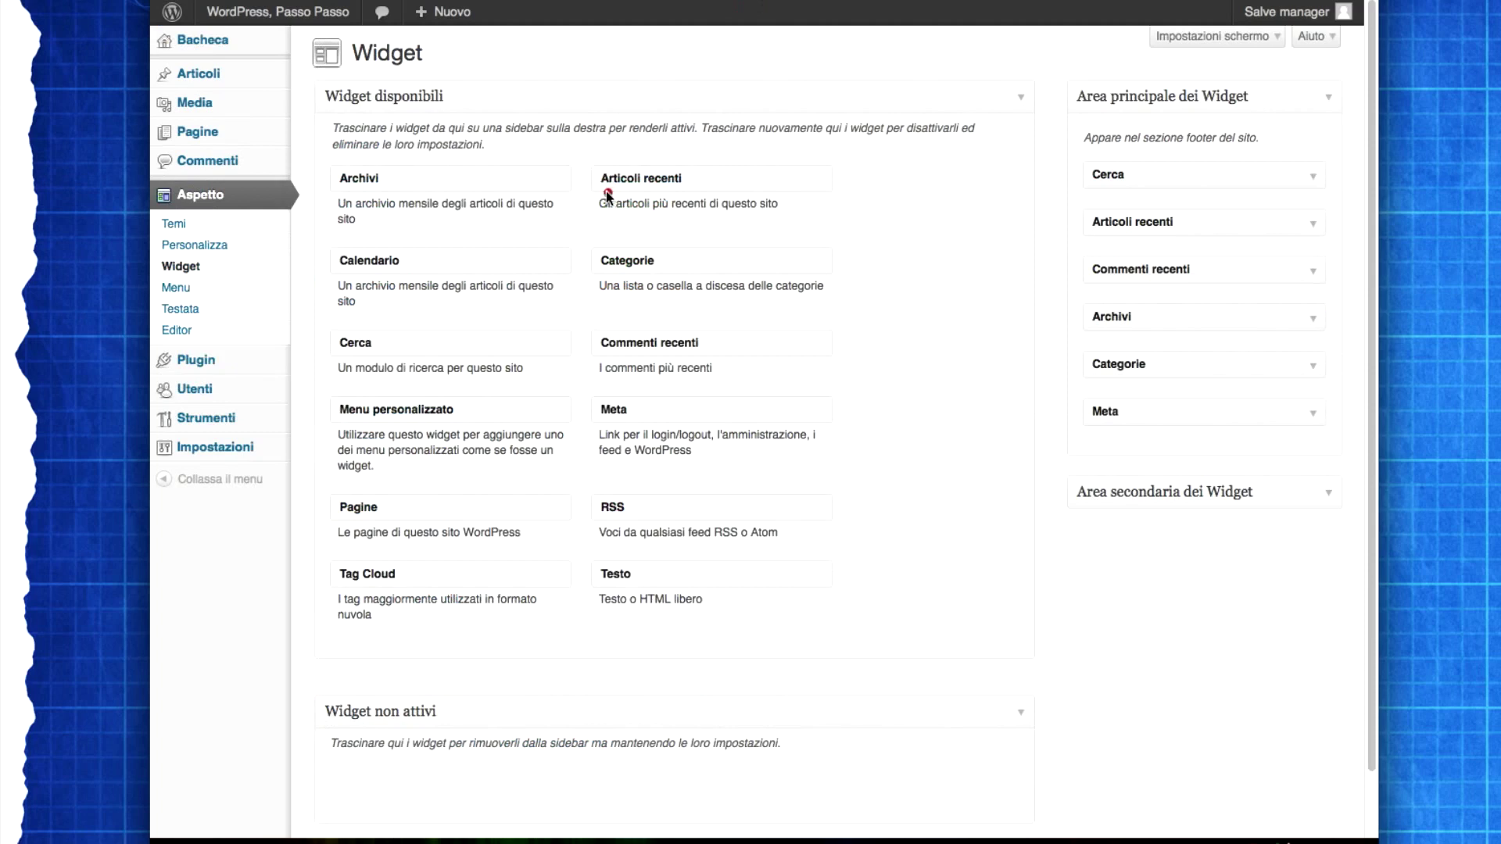
{"action": "left_click_drag", "start_coordinate": [638, 186], "coordinate": [680, 179]}
{"action": "key", "text": "Escape"}
{"action": "left_click_drag", "start_coordinate": [720, 178], "coordinate": [1156, 462]}
{"action": "mouse_move", "coordinate": [1196, 413]}
{"action": "left_mouse_down"}
{"action": "mouse_move", "coordinate": [1170, 417]}
{"action": "mouse_move", "coordinate": [1214, 415]}
{"action": "left_mouse_up"}
- Expand the secondary widget area and remove the Cerca and Meta widgets from the main widget area
{"action": "left_click", "coordinate": [1326, 493]}
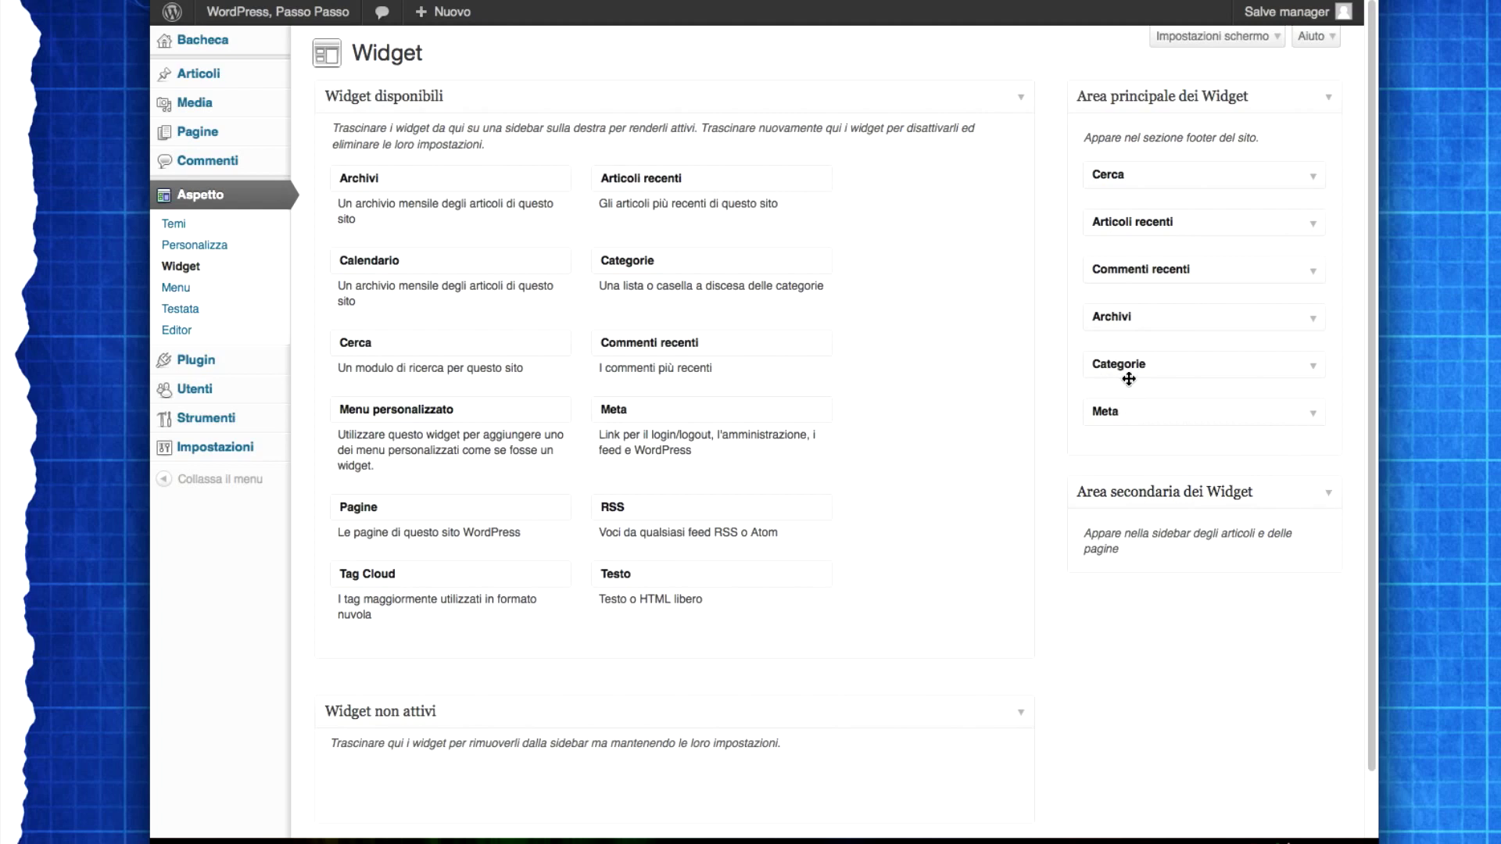
{"action": "mouse_move", "coordinate": [1143, 366]}
{"action": "left_mouse_down"}
{"action": "mouse_move", "coordinate": [1040, 397]}
{"action": "mouse_move", "coordinate": [1116, 359]}
{"action": "mouse_move", "coordinate": [1118, 406]}
{"action": "mouse_move", "coordinate": [1015, 353]}
{"action": "mouse_move", "coordinate": [803, 358]}
{"action": "mouse_move", "coordinate": [738, 382]}
{"action": "mouse_move", "coordinate": [969, 372]}
{"action": "mouse_move", "coordinate": [1151, 580]}
{"action": "mouse_move", "coordinate": [1172, 503]}
{"action": "mouse_move", "coordinate": [1153, 387]}
{"action": "left_mouse_up"}
{"action": "left_click_drag", "start_coordinate": [1180, 179], "coordinate": [863, 282]}
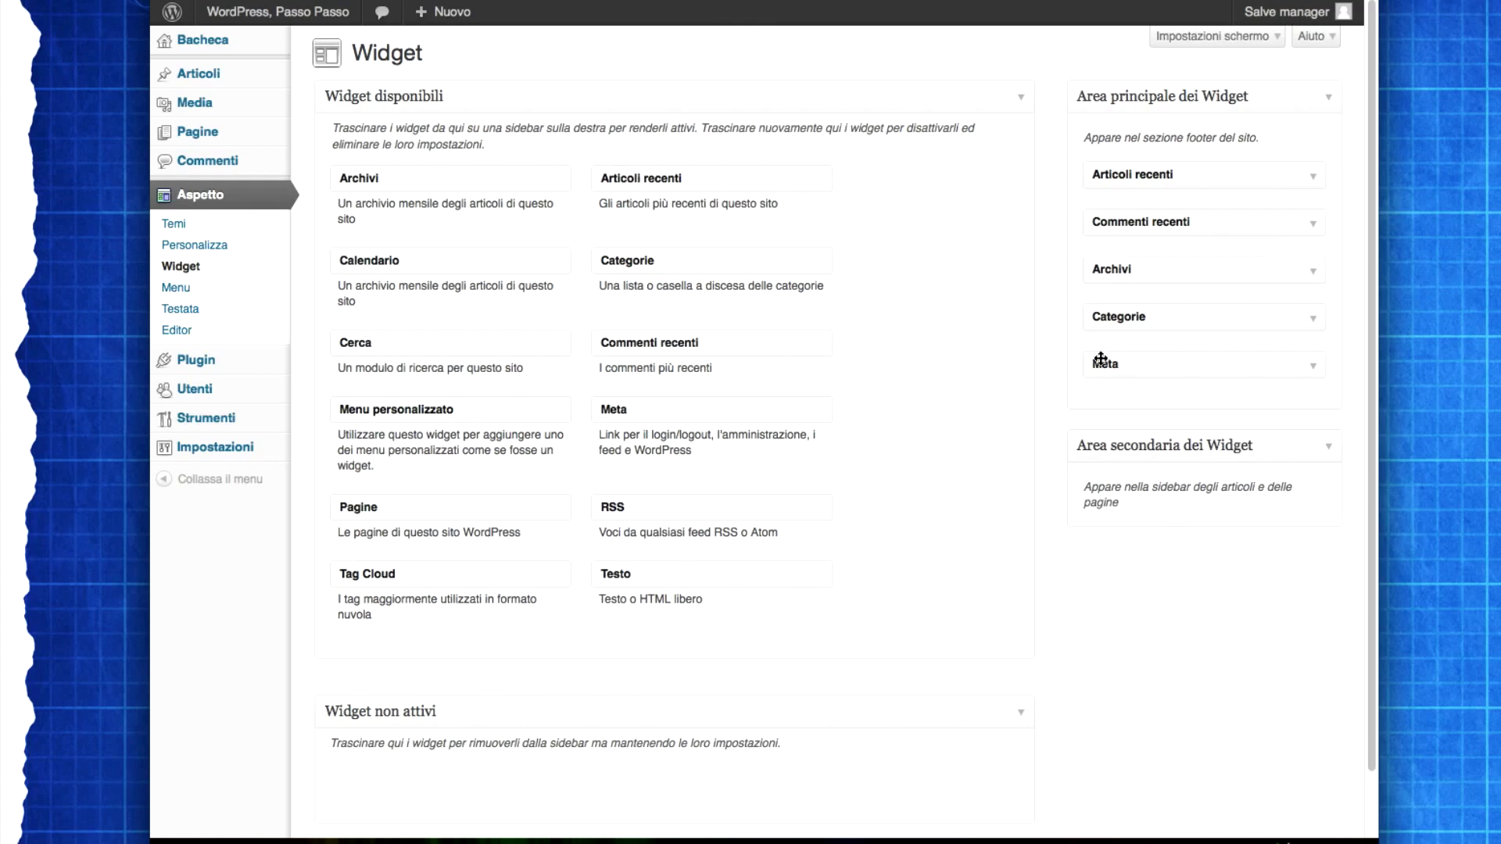
{"action": "left_click_drag", "start_coordinate": [1123, 365], "coordinate": [781, 344]}
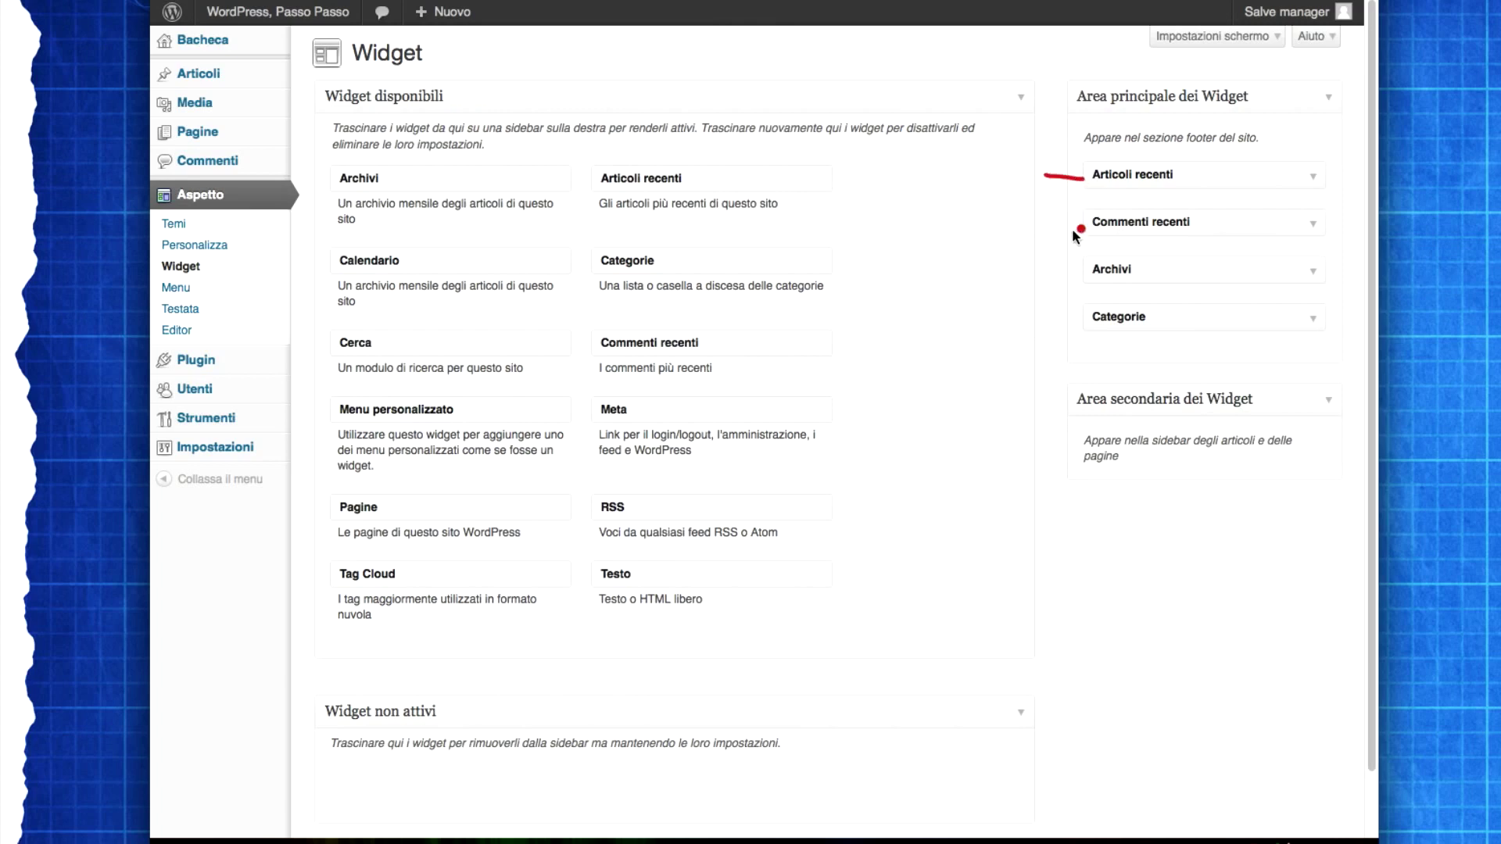
- View the public site and check which widgets are shown in the footer
{"action": "left_click", "coordinate": [1052, 280]}
{"action": "left_click_drag", "start_coordinate": [1052, 322], "coordinate": [1088, 325]}
{"action": "key", "text": "Escape"}
{"action": "mouse_move", "coordinate": [344, 11]}
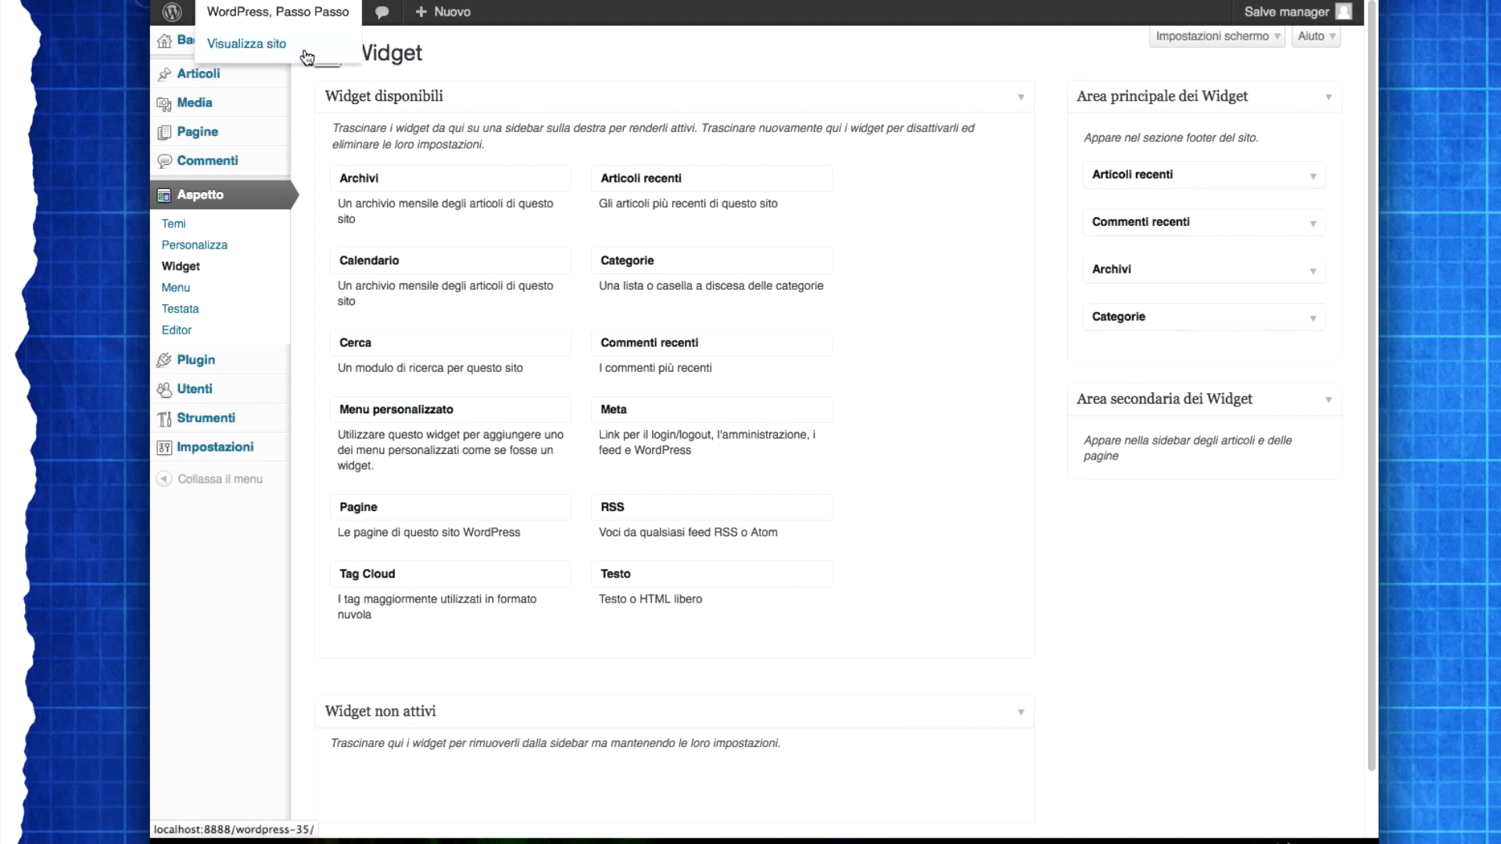
{"action": "left_click", "coordinate": [246, 43]}
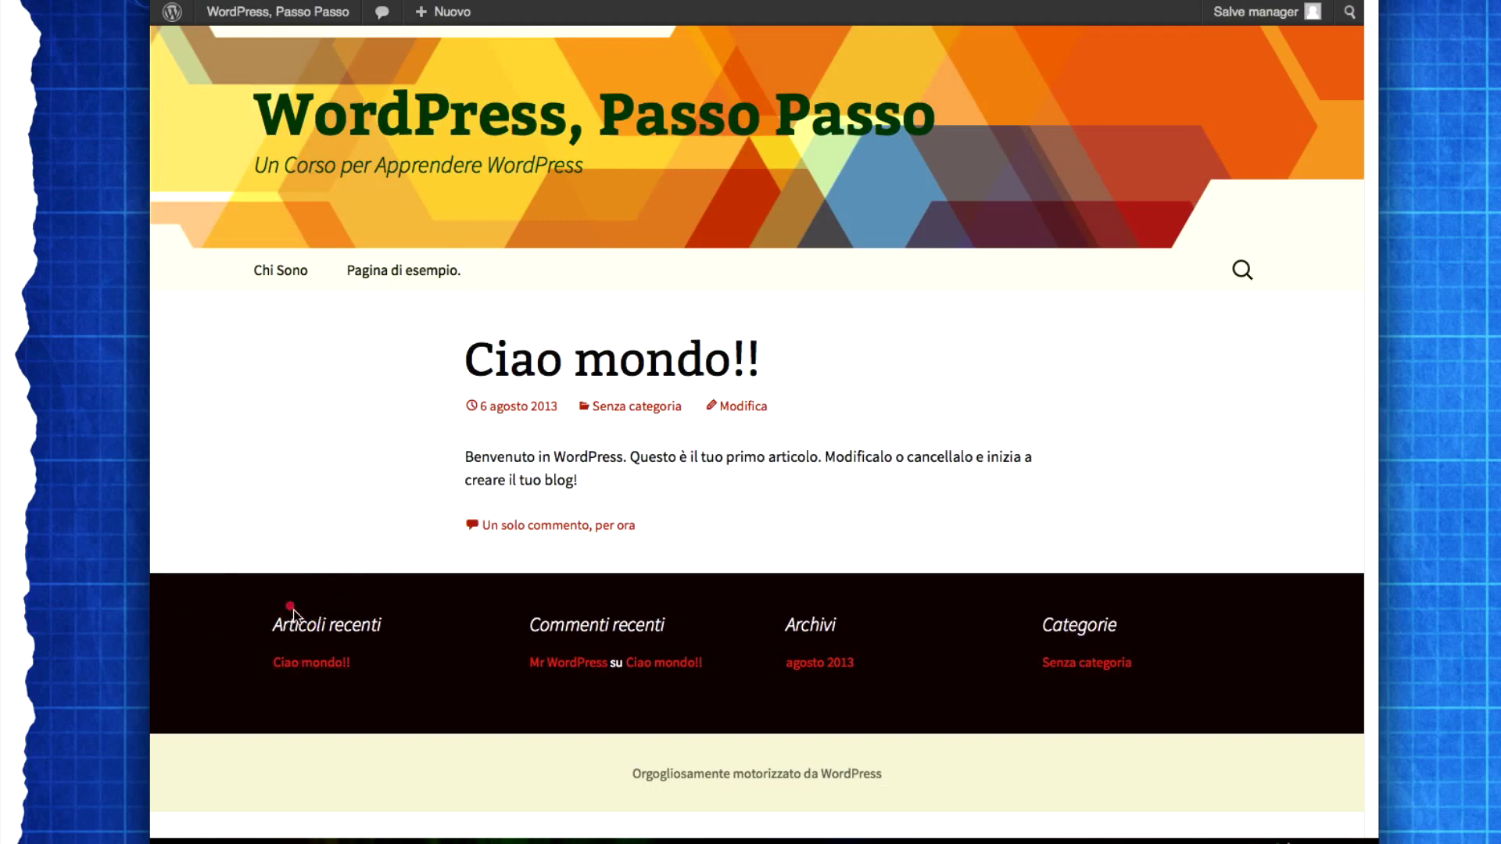
{"action": "left_click_drag", "start_coordinate": [263, 678], "coordinate": [288, 675]}
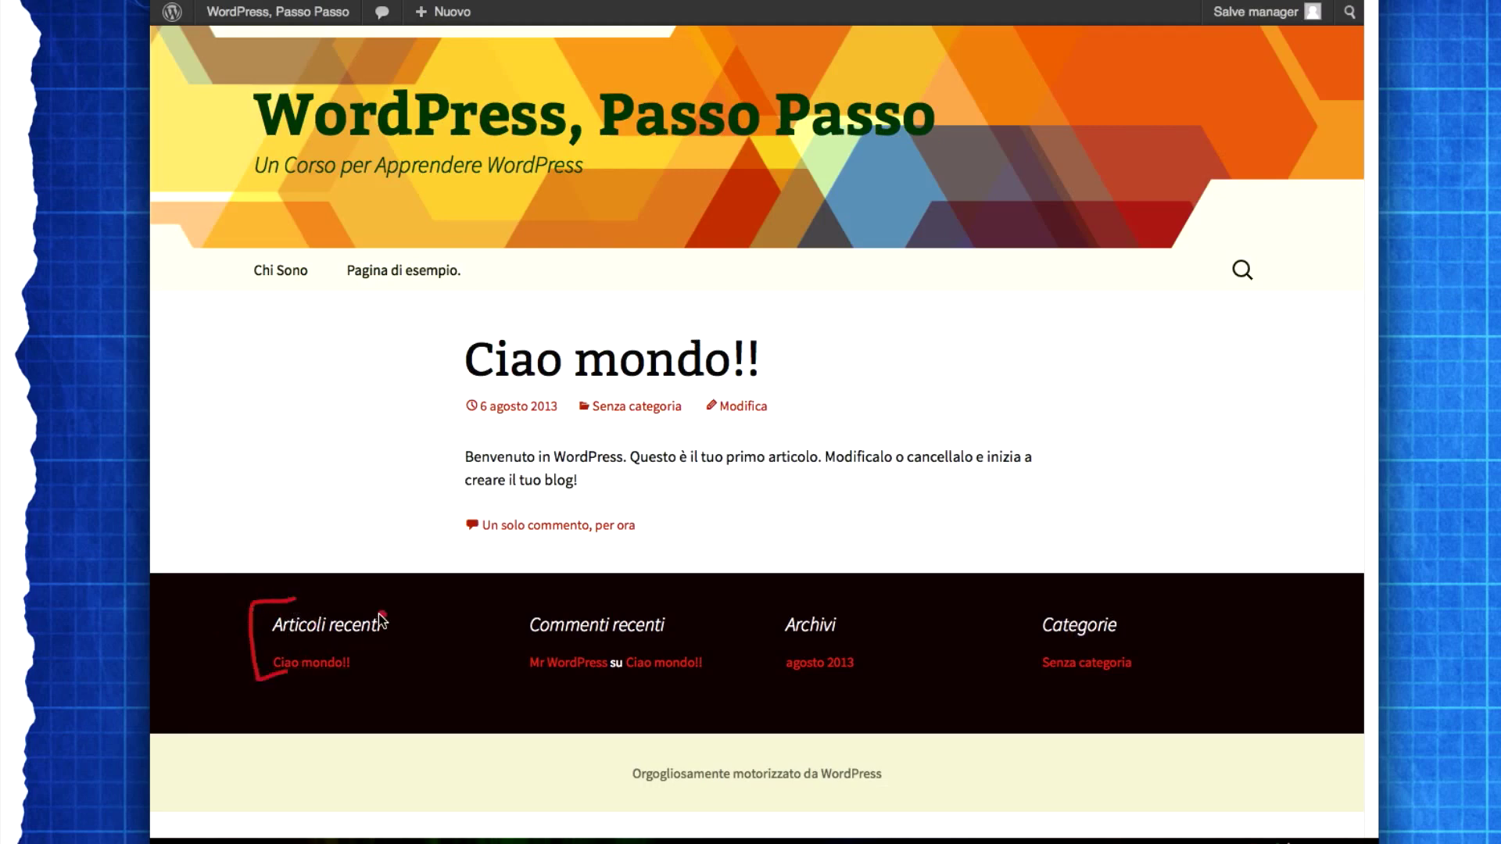
{"action": "left_click_drag", "start_coordinate": [415, 635], "coordinate": [368, 688]}
{"action": "left_click", "coordinate": [526, 606]}
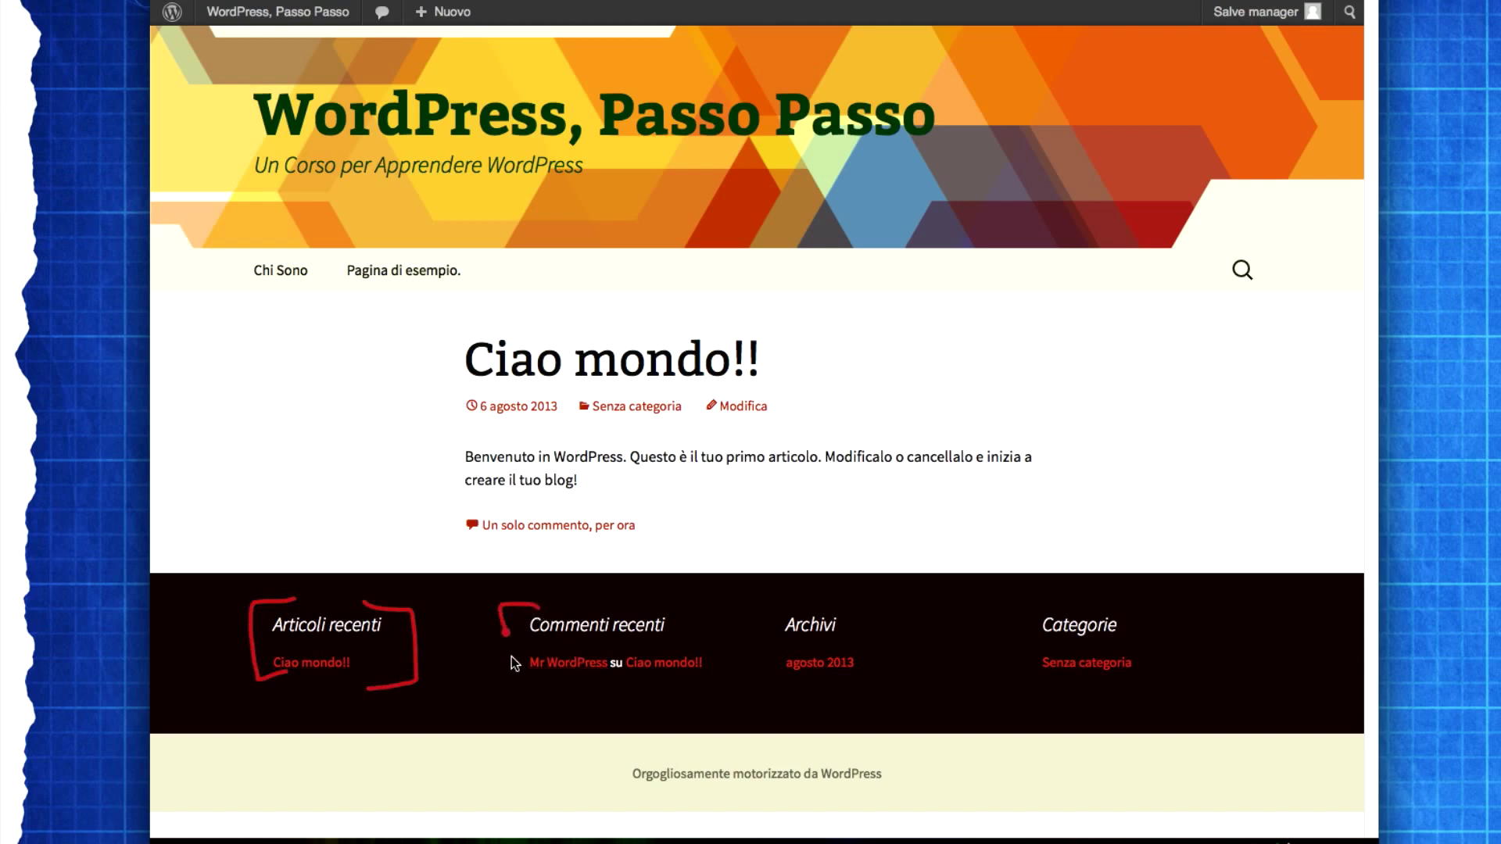
{"action": "left_click_drag", "start_coordinate": [512, 656], "coordinate": [575, 669]}
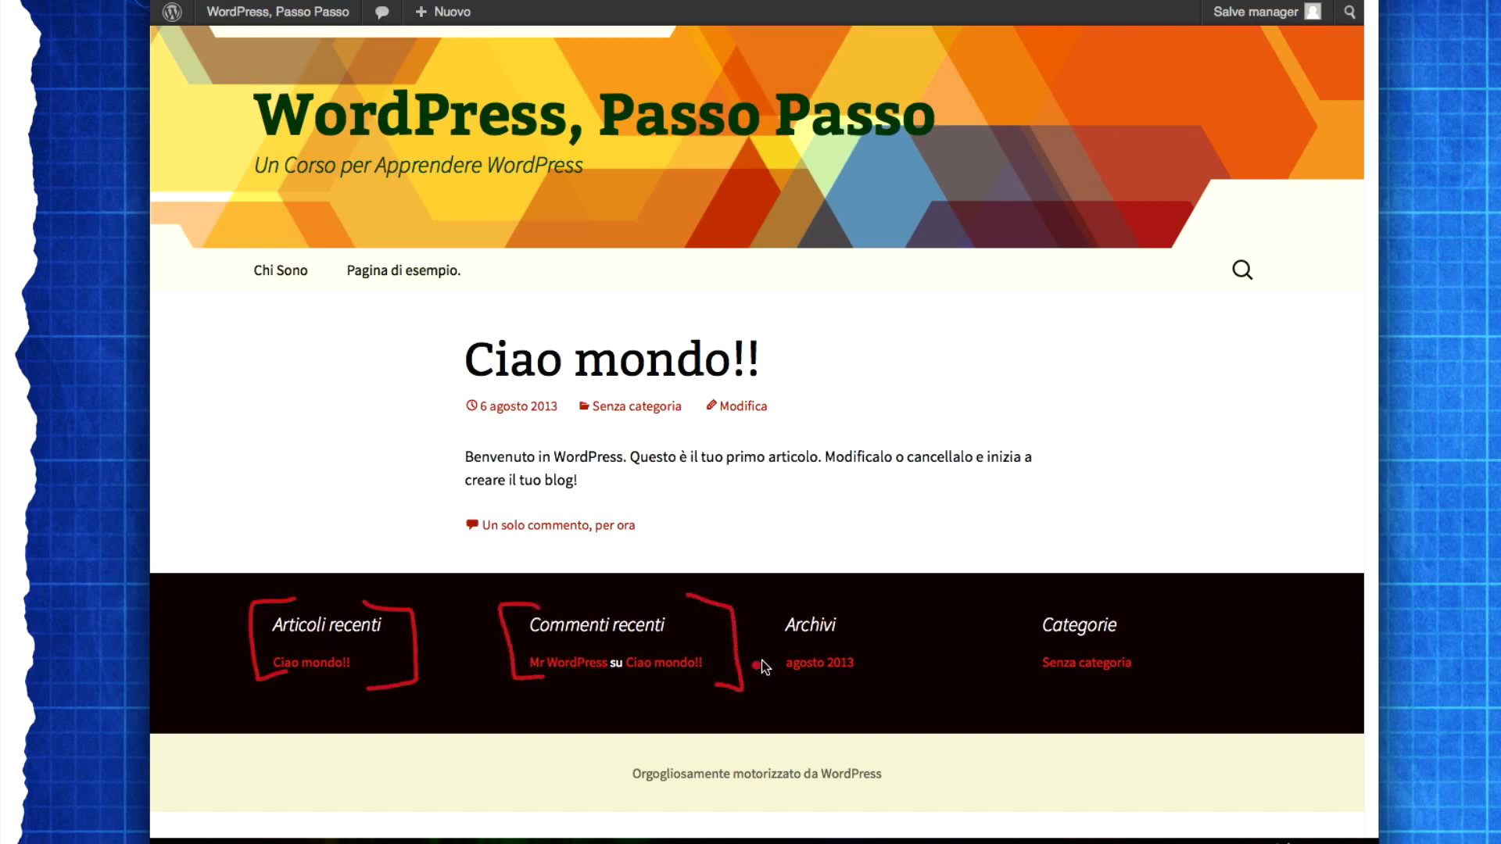
{"action": "left_click_drag", "start_coordinate": [777, 692], "coordinate": [797, 694]}
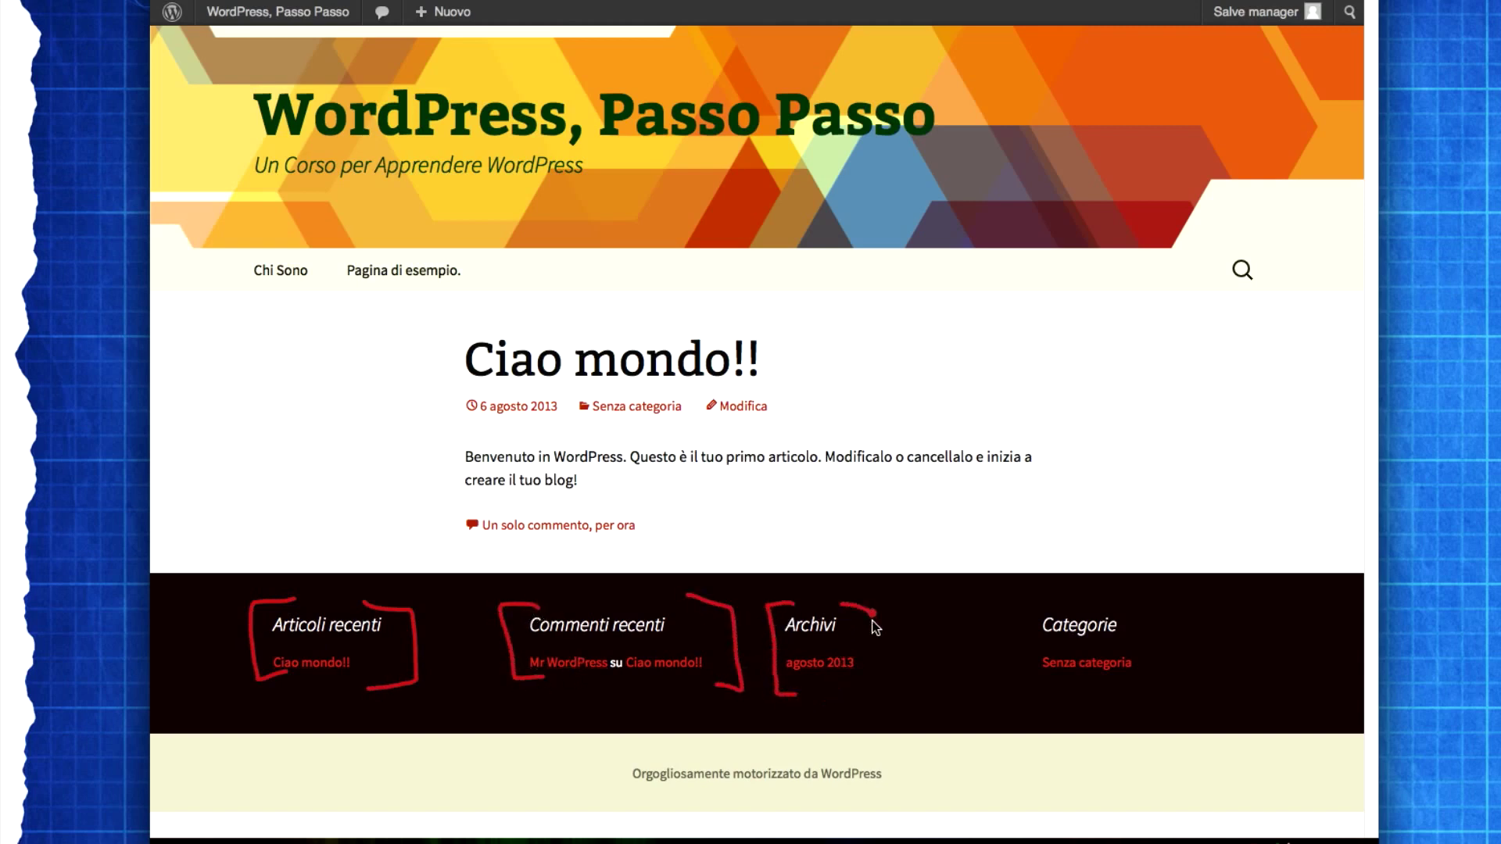
{"action": "left_click_drag", "start_coordinate": [873, 617], "coordinate": [863, 686]}
{"action": "mouse_move", "coordinate": [1037, 602]}
{"action": "left_mouse_down"}
{"action": "mouse_move", "coordinate": [1027, 660]}
{"action": "mouse_move", "coordinate": [1054, 685]}
{"action": "left_mouse_up"}
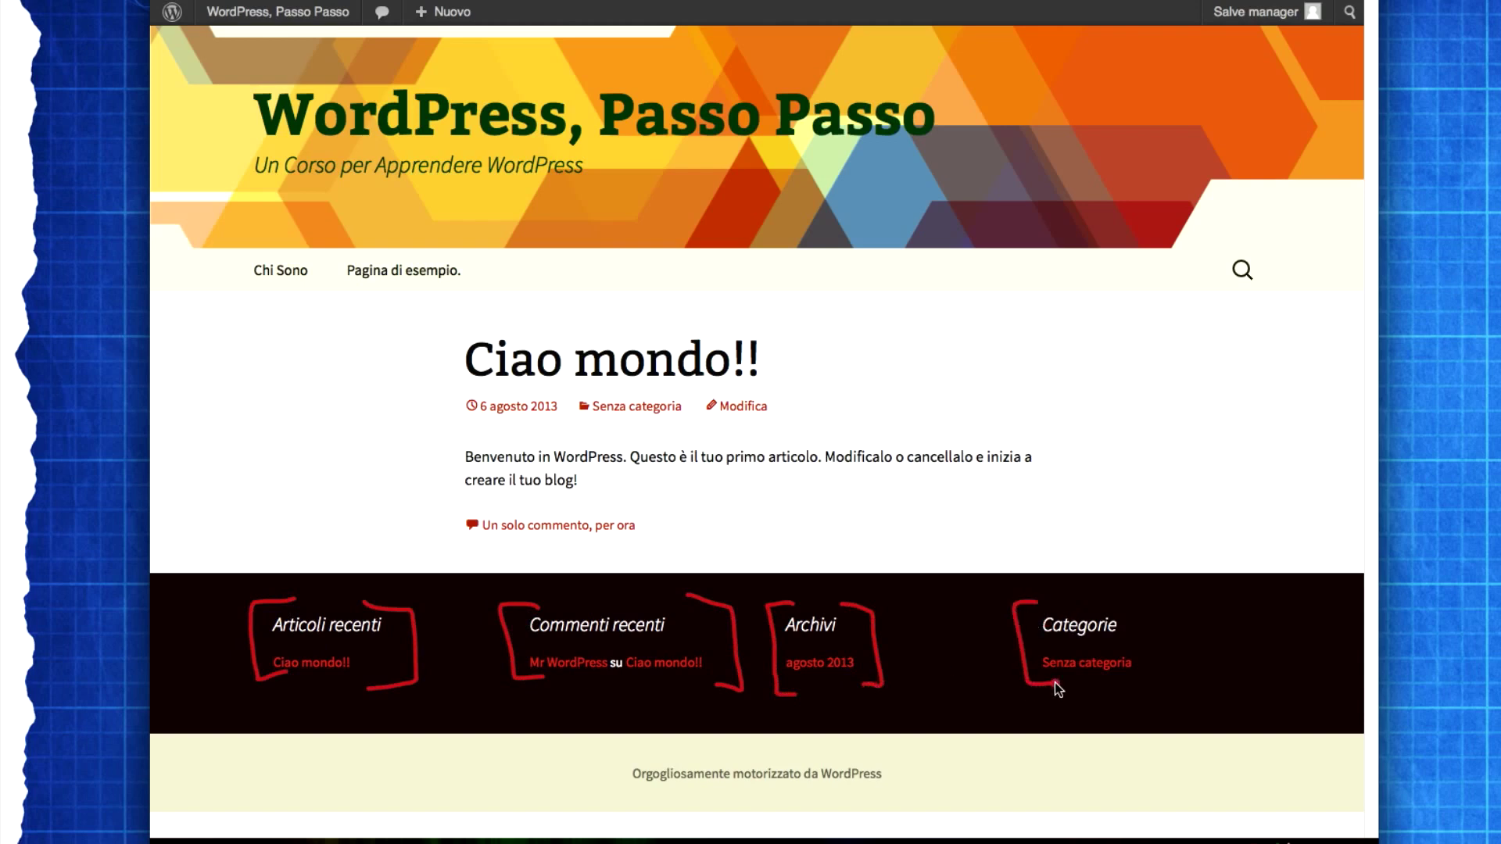
{"action": "mouse_move", "coordinate": [1118, 603]}
{"action": "left_mouse_down"}
{"action": "mouse_move", "coordinate": [1165, 688]}
{"action": "mouse_move", "coordinate": [1136, 698]}
{"action": "left_mouse_up"}
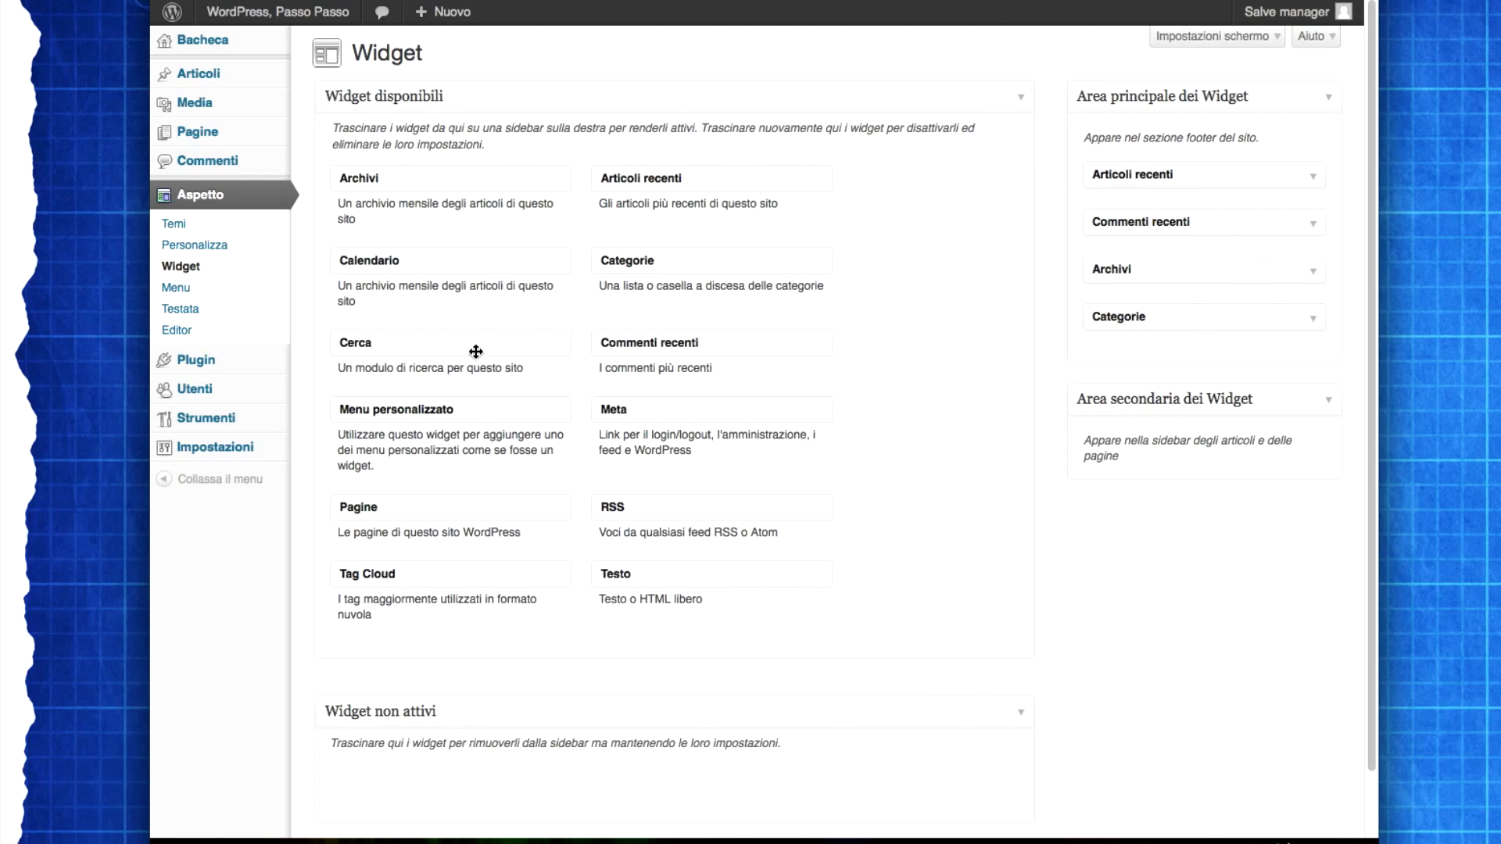
- Add the Cerca widget to the secondary widget area, title it "Cerca all'interno" and save it
{"action": "left_click_drag", "start_coordinate": [469, 344], "coordinate": [1208, 486]}
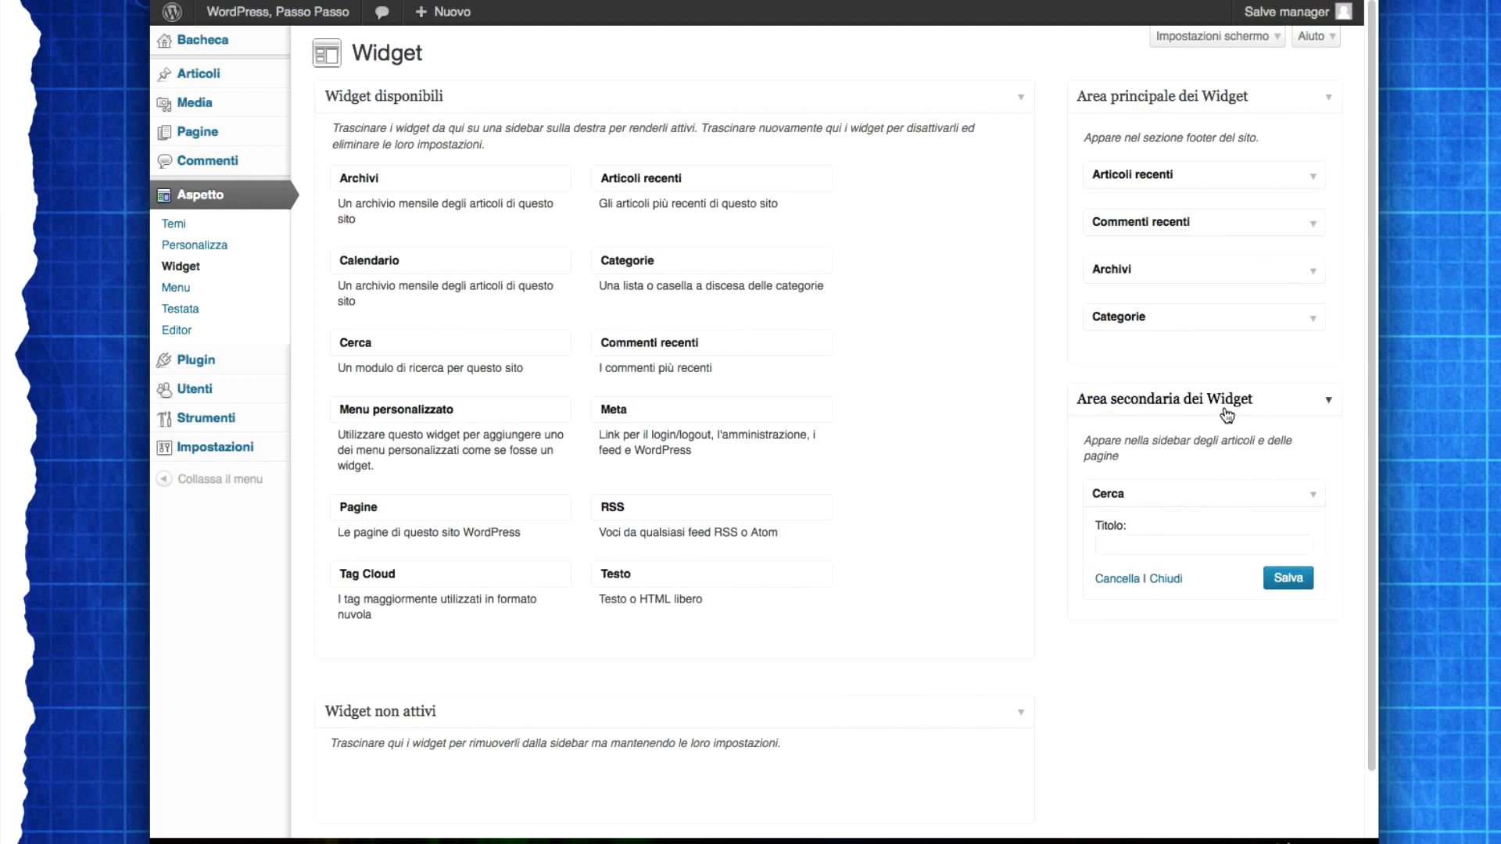
{"action": "left_click", "coordinate": [1167, 551]}
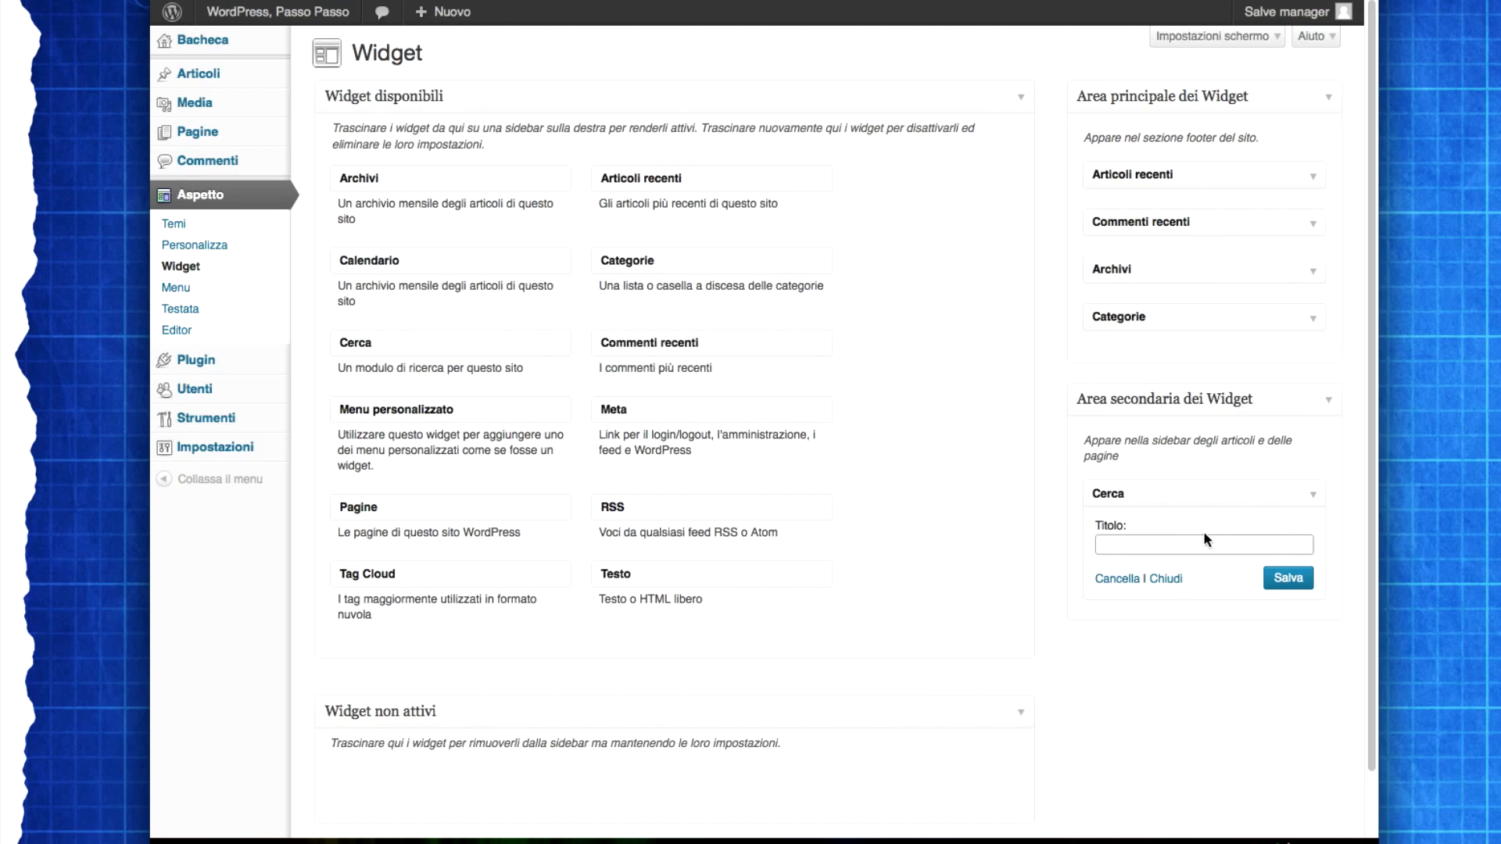
{"action": "type", "text": "Cerca all'interno"}
{"action": "left_click", "coordinate": [1285, 581]}
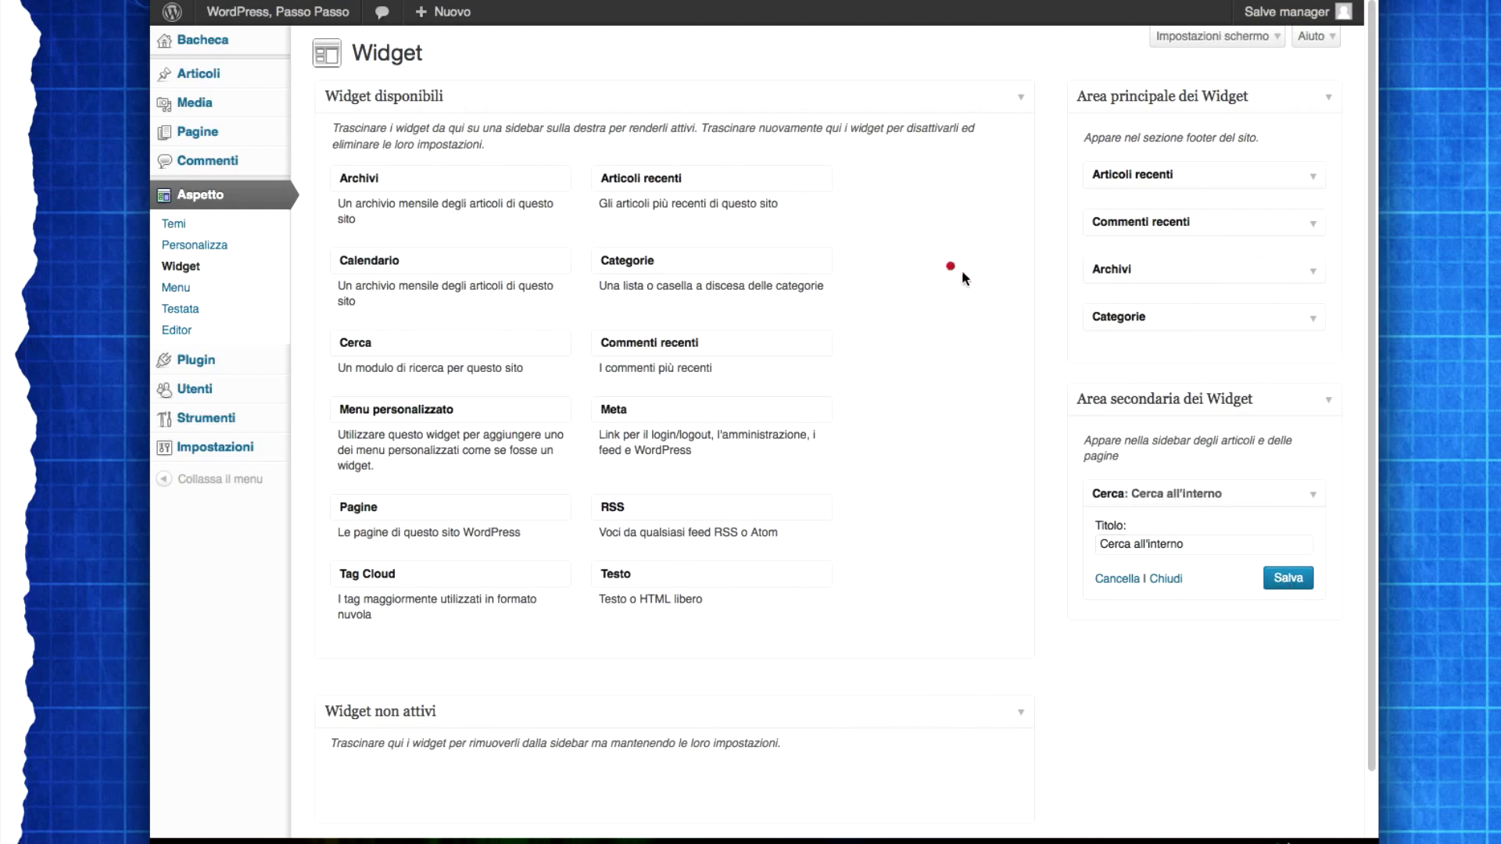
{"action": "left_click_drag", "start_coordinate": [1135, 506], "coordinate": [1231, 510]}
- Add the Meta widget below Cerca in the secondary widget area, title it "Titolo" and save it
{"action": "left_click_drag", "start_coordinate": [664, 414], "coordinate": [1152, 617]}
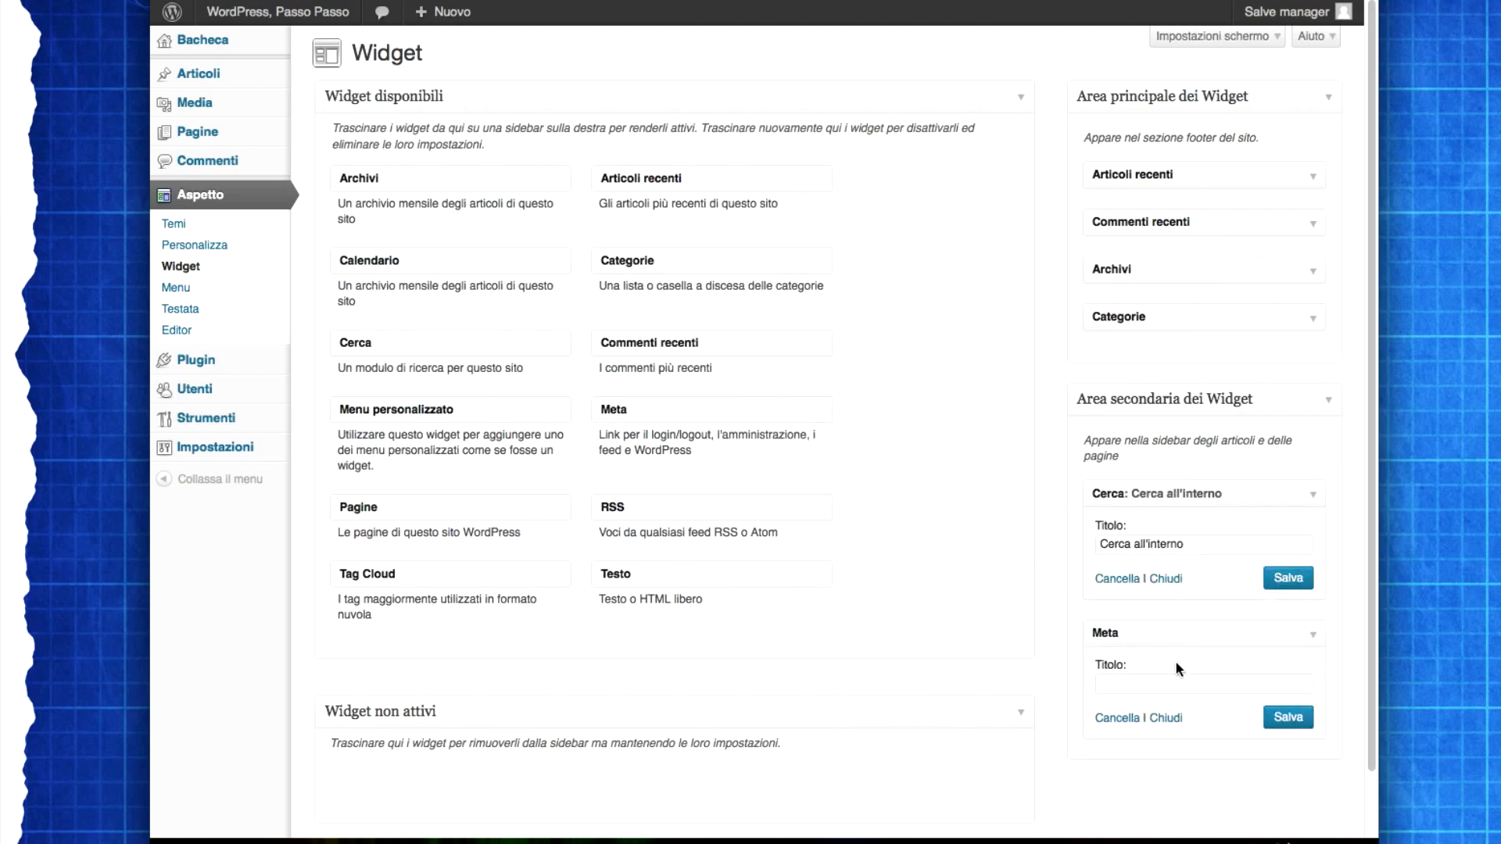
{"action": "left_click", "coordinate": [1196, 682]}
{"action": "type", "text": "Ticolo"}
{"action": "left_click", "coordinate": [1113, 683]}
{"action": "key", "text": "BackSpace"}
{"action": "type", "text": "t"}
{"action": "left_click", "coordinate": [1299, 706]}
- Try the RSS widget in the secondary widget area, review its feed options, and remove it again
{"action": "left_click_drag", "start_coordinate": [731, 513], "coordinate": [906, 478]}
{"action": "left_click_drag", "start_coordinate": [907, 477], "coordinate": [1166, 516]}
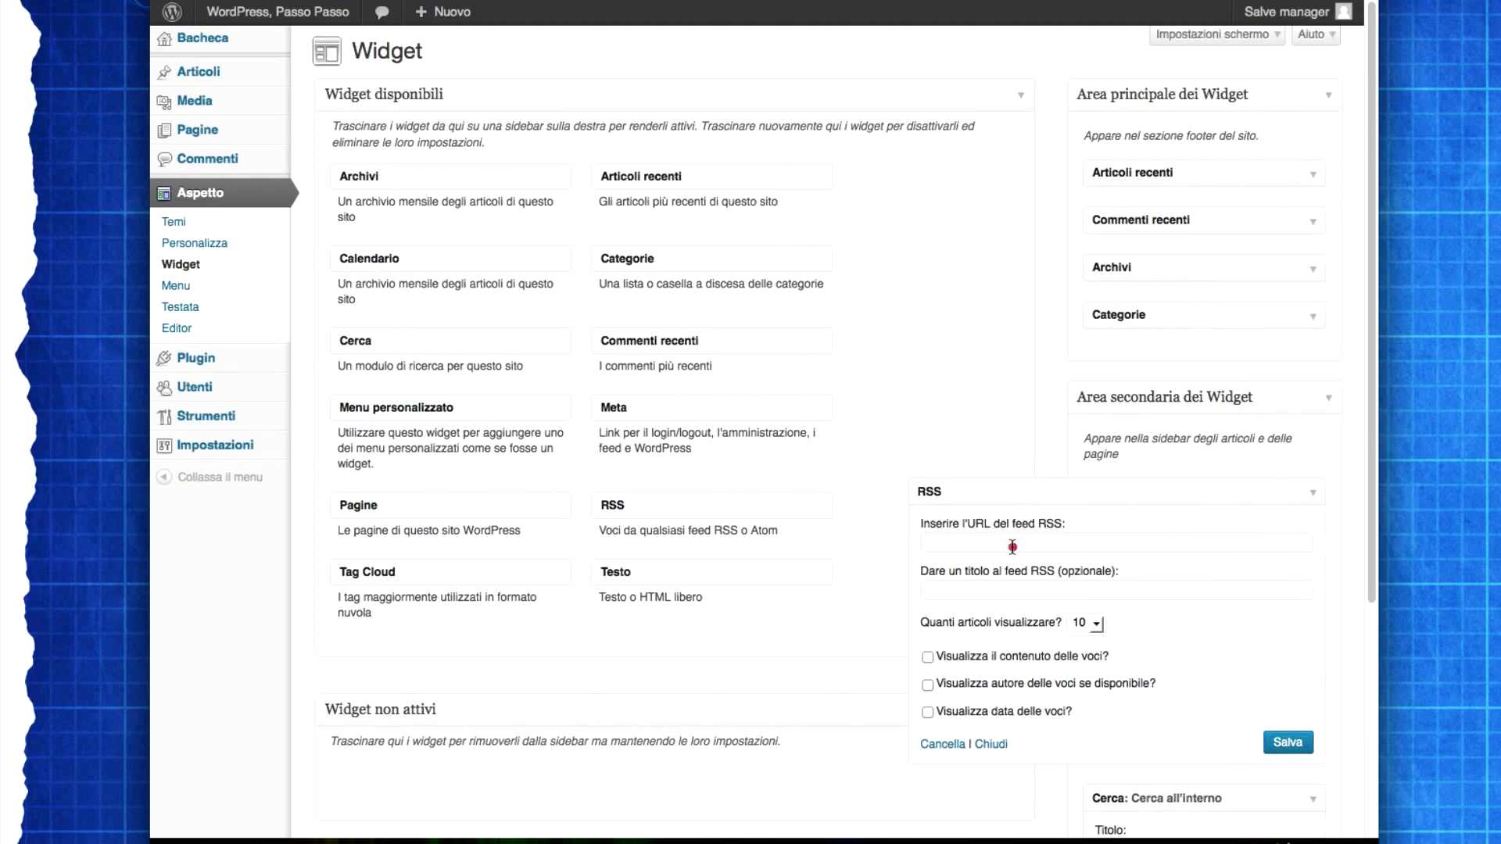
{"action": "left_click", "coordinate": [1080, 523]}
{"action": "left_click_drag", "start_coordinate": [1079, 523], "coordinate": [1114, 522]}
{"action": "left_click", "coordinate": [1098, 694]}
{"action": "left_click_drag", "start_coordinate": [1120, 626], "coordinate": [1142, 626]}
{"action": "left_click_drag", "start_coordinate": [1128, 656], "coordinate": [1182, 679]}
{"action": "left_click_drag", "start_coordinate": [1092, 715], "coordinate": [1101, 715]}
{"action": "mouse_move", "coordinate": [1114, 499]}
{"action": "left_mouse_down"}
{"action": "mouse_move", "coordinate": [922, 519]}
{"action": "mouse_move", "coordinate": [666, 515]}
{"action": "left_mouse_up"}
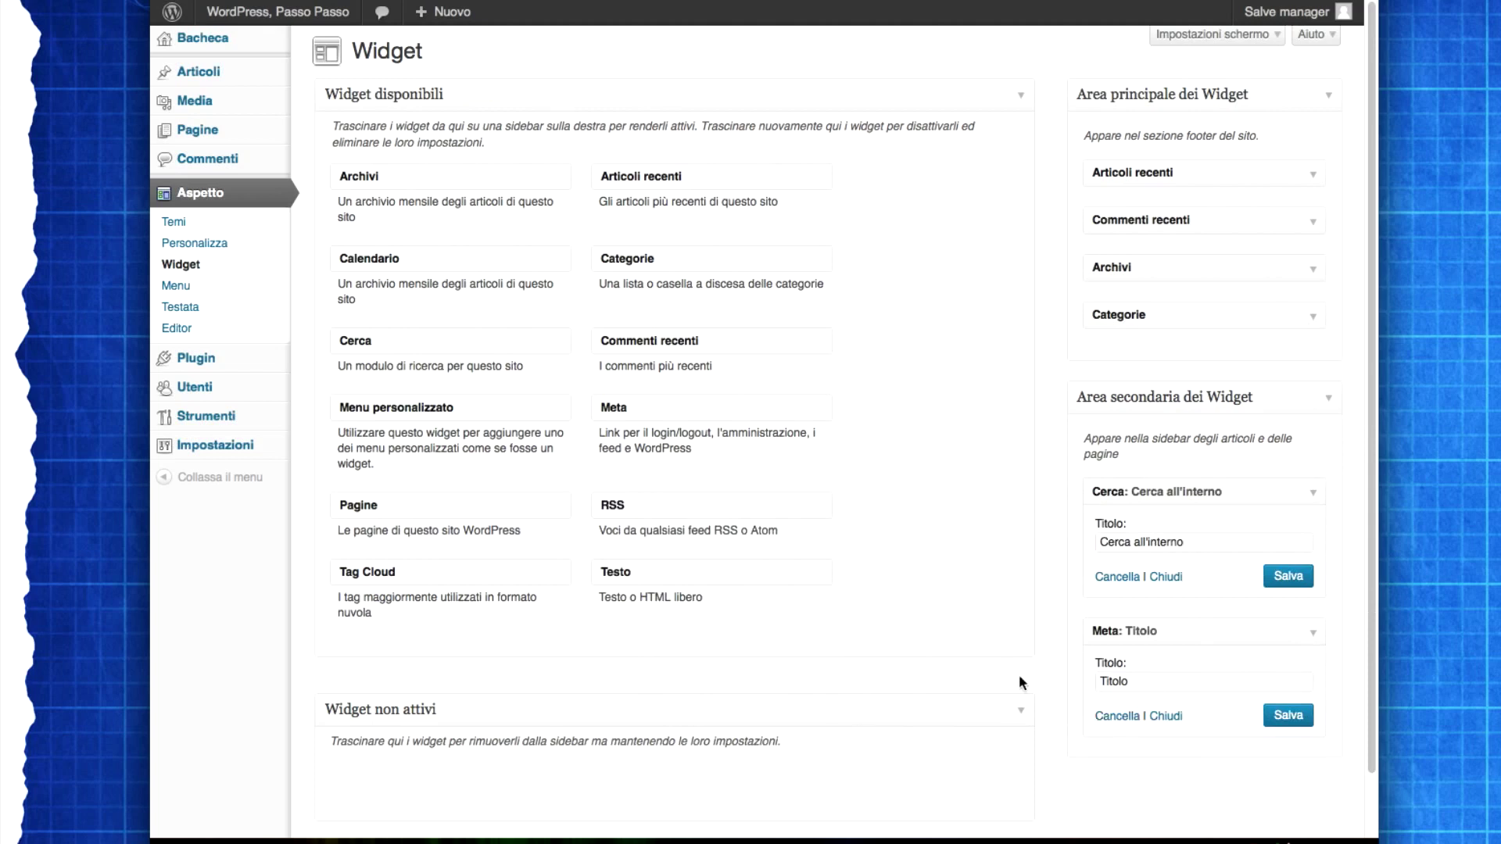
- Reload the public site and examine the search and Meta widgets in the sidebar beside the article
{"action": "key", "text": "ctrl+Tab"}
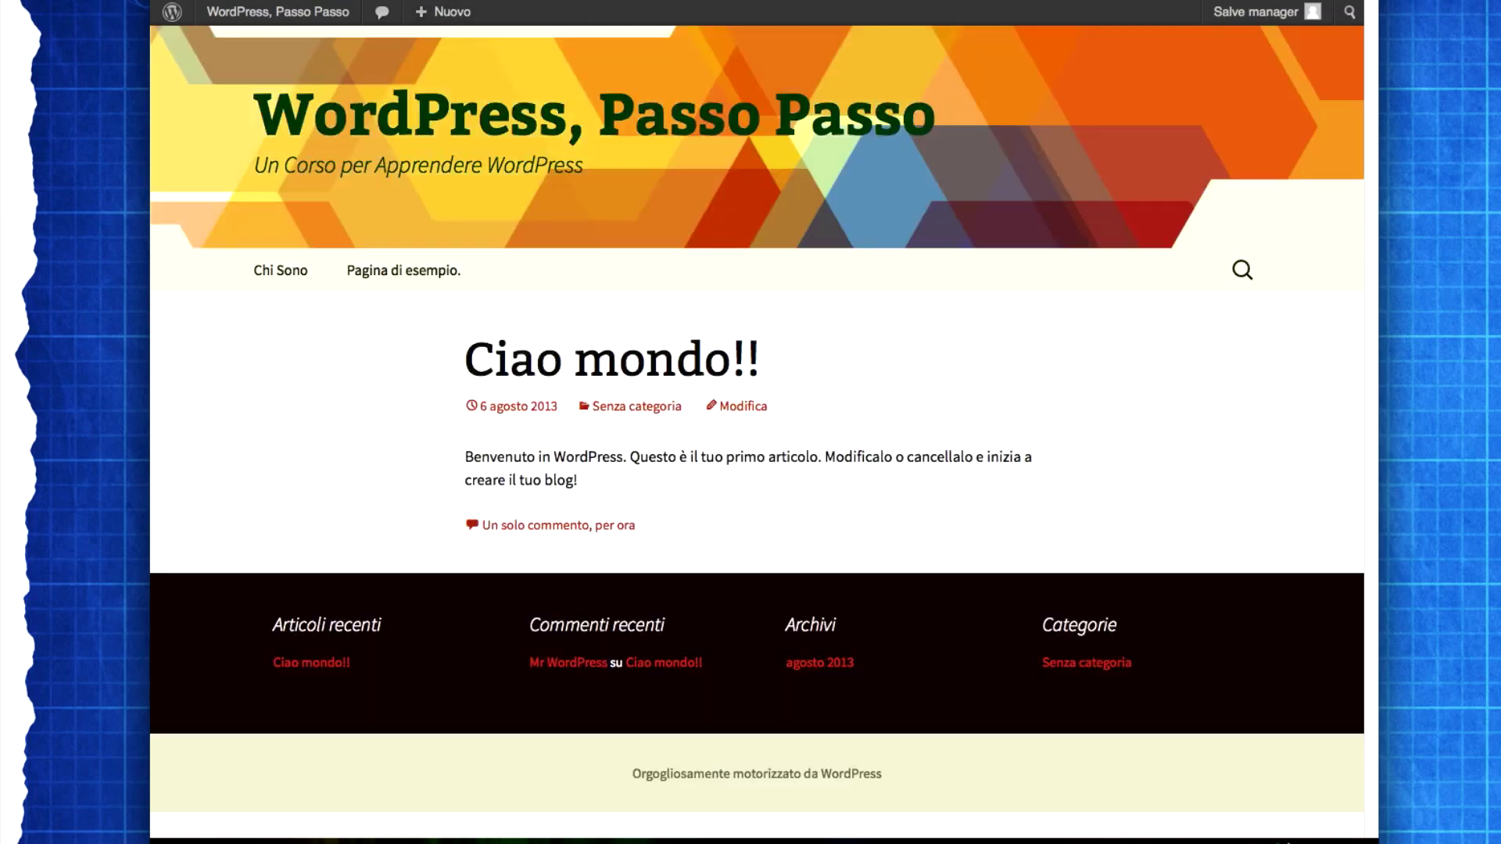
{"action": "key", "text": "super+r"}
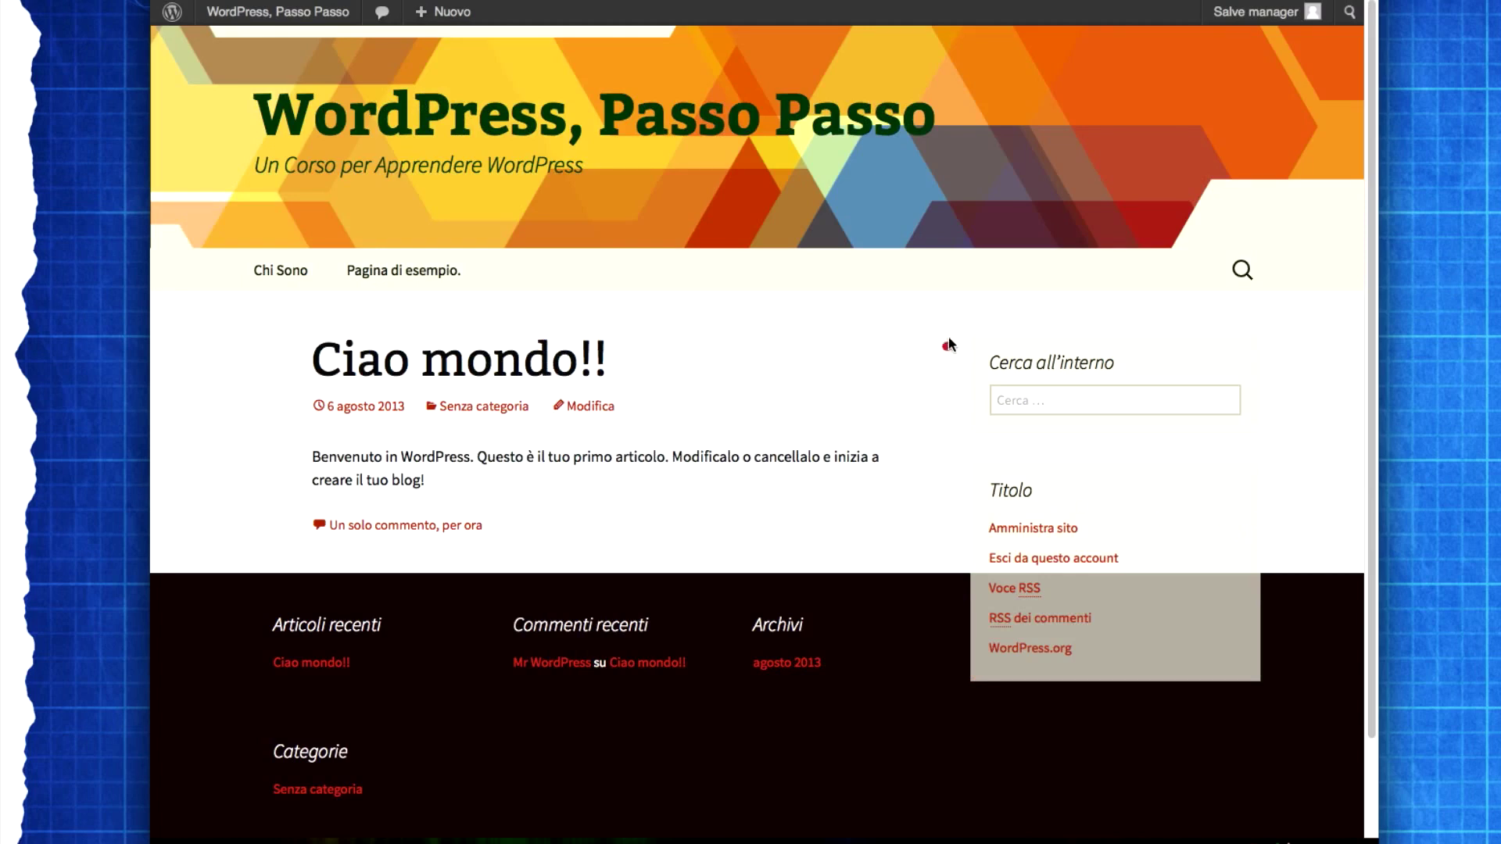
{"action": "mouse_move", "coordinate": [945, 322]}
{"action": "left_mouse_down"}
{"action": "mouse_move", "coordinate": [968, 696]}
{"action": "mouse_move", "coordinate": [986, 693]}
{"action": "left_mouse_up"}
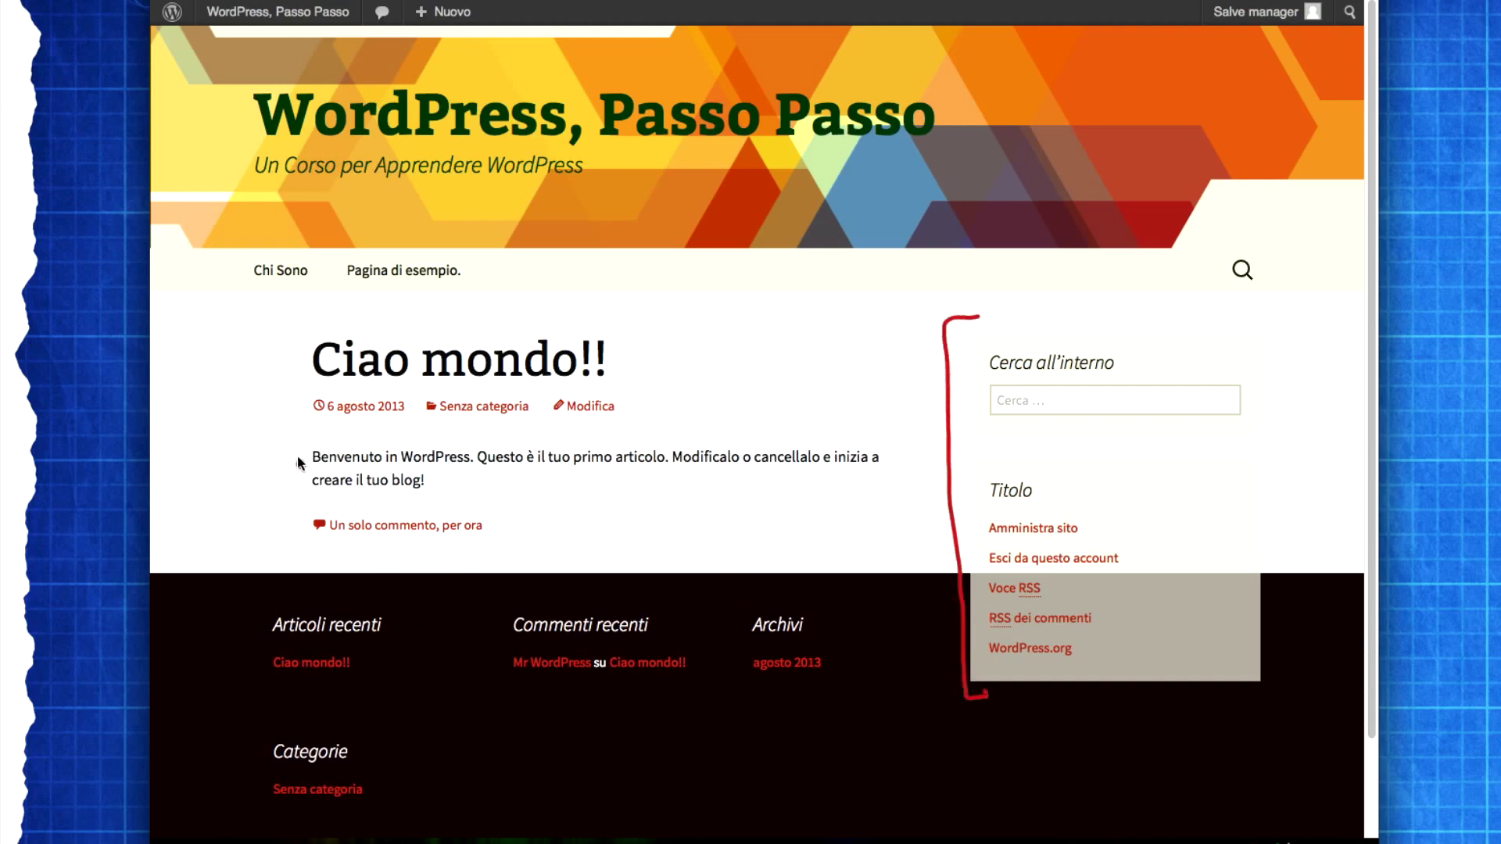
{"action": "mouse_move", "coordinate": [296, 413]}
{"action": "left_mouse_down"}
{"action": "mouse_move", "coordinate": [299, 523]}
{"action": "mouse_move", "coordinate": [321, 524]}
{"action": "left_mouse_up"}
{"action": "left_click_drag", "start_coordinate": [948, 446], "coordinate": [984, 446]}
{"action": "mouse_move", "coordinate": [1294, 333]}
{"action": "left_mouse_down"}
{"action": "mouse_move", "coordinate": [1296, 639]}
{"action": "mouse_move", "coordinate": [1234, 728]}
{"action": "left_mouse_up"}
{"action": "left_click_drag", "start_coordinate": [1231, 447], "coordinate": [1283, 450]}
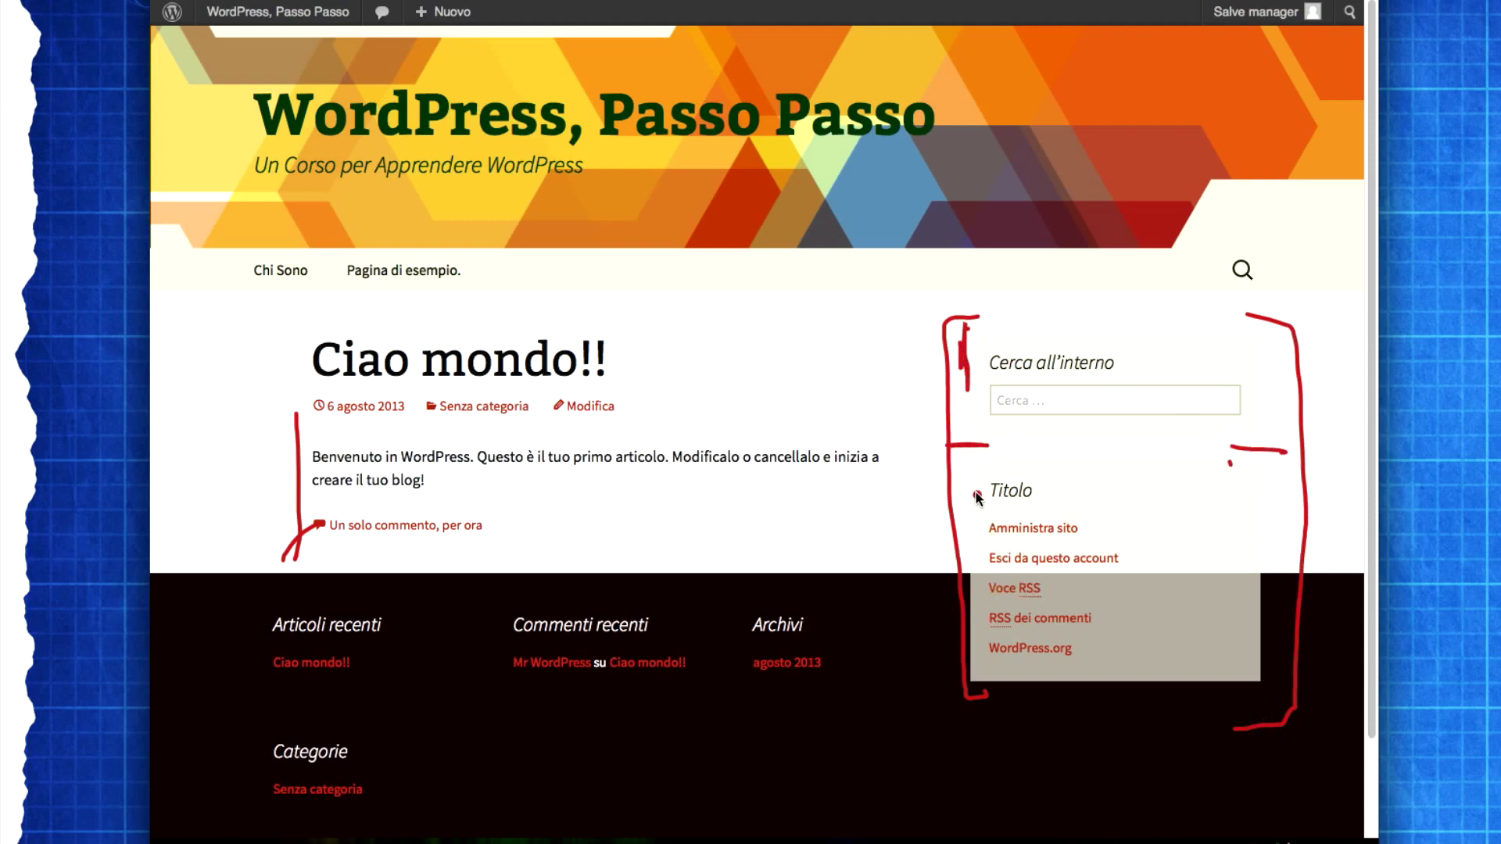
{"action": "left_click_drag", "start_coordinate": [966, 479], "coordinate": [966, 516]}
{"action": "left_click_drag", "start_coordinate": [1109, 530], "coordinate": [1132, 530]}
{"action": "left_click_drag", "start_coordinate": [1062, 589], "coordinate": [1081, 600]}
{"action": "mouse_move", "coordinate": [1103, 622]}
{"action": "left_mouse_down"}
{"action": "mouse_move", "coordinate": [1119, 623]}
{"action": "mouse_move", "coordinate": [1115, 651]}
{"action": "left_mouse_up"}
- Examine the lower part of the page, where the sidebar meets the footer widget area
{"action": "scroll", "coordinate": [447, 342], "scroll_direction": "down", "scroll_amount": 3}
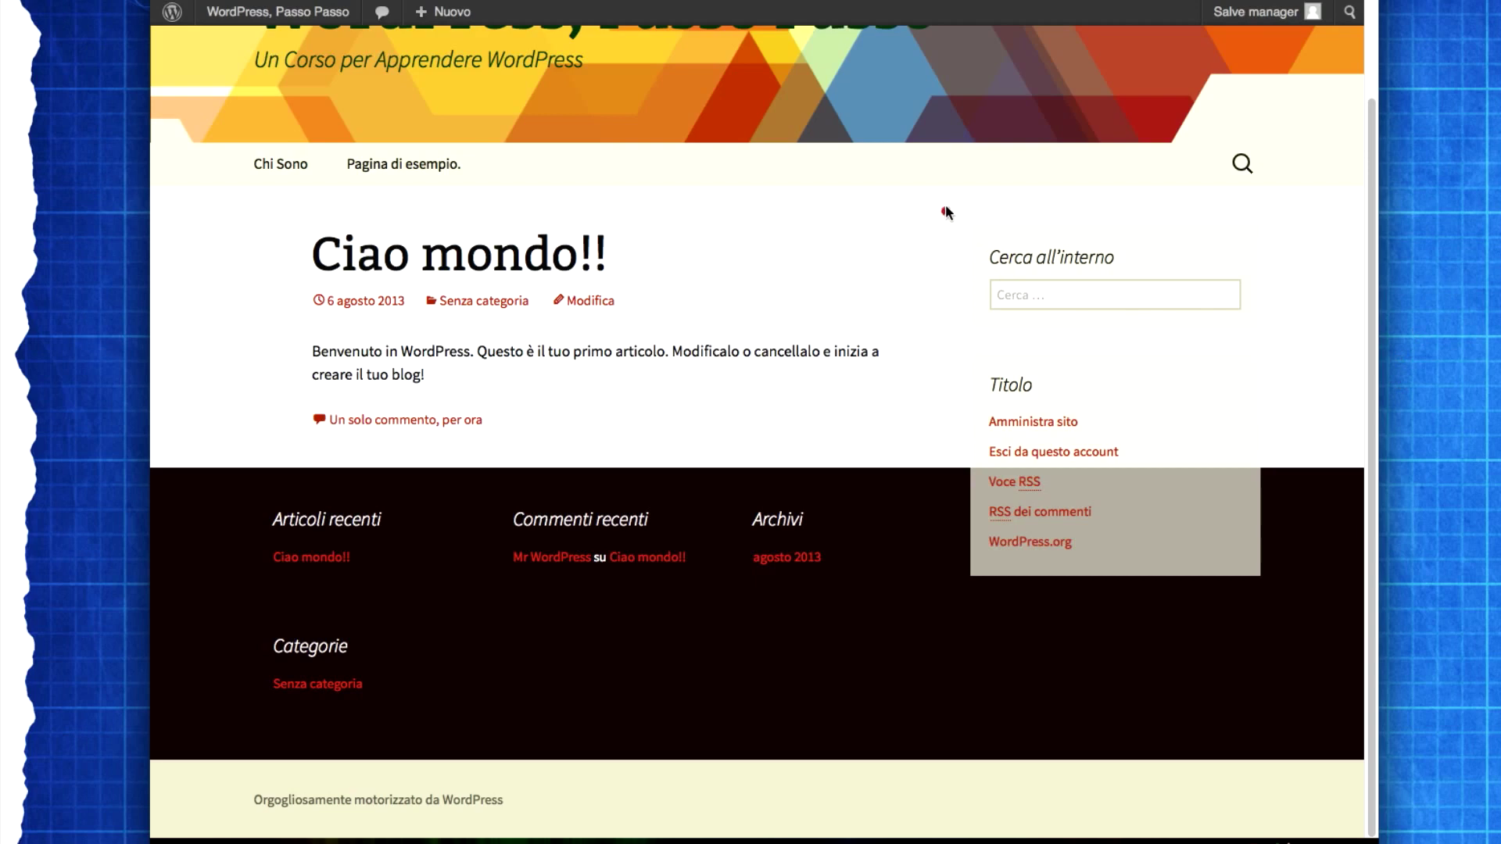
{"action": "left_click_drag", "start_coordinate": [945, 211], "coordinate": [952, 604]}
{"action": "mouse_move", "coordinate": [945, 209]}
{"action": "left_mouse_down"}
{"action": "mouse_move", "coordinate": [993, 181]}
{"action": "mouse_move", "coordinate": [1051, 194]}
{"action": "left_mouse_up"}
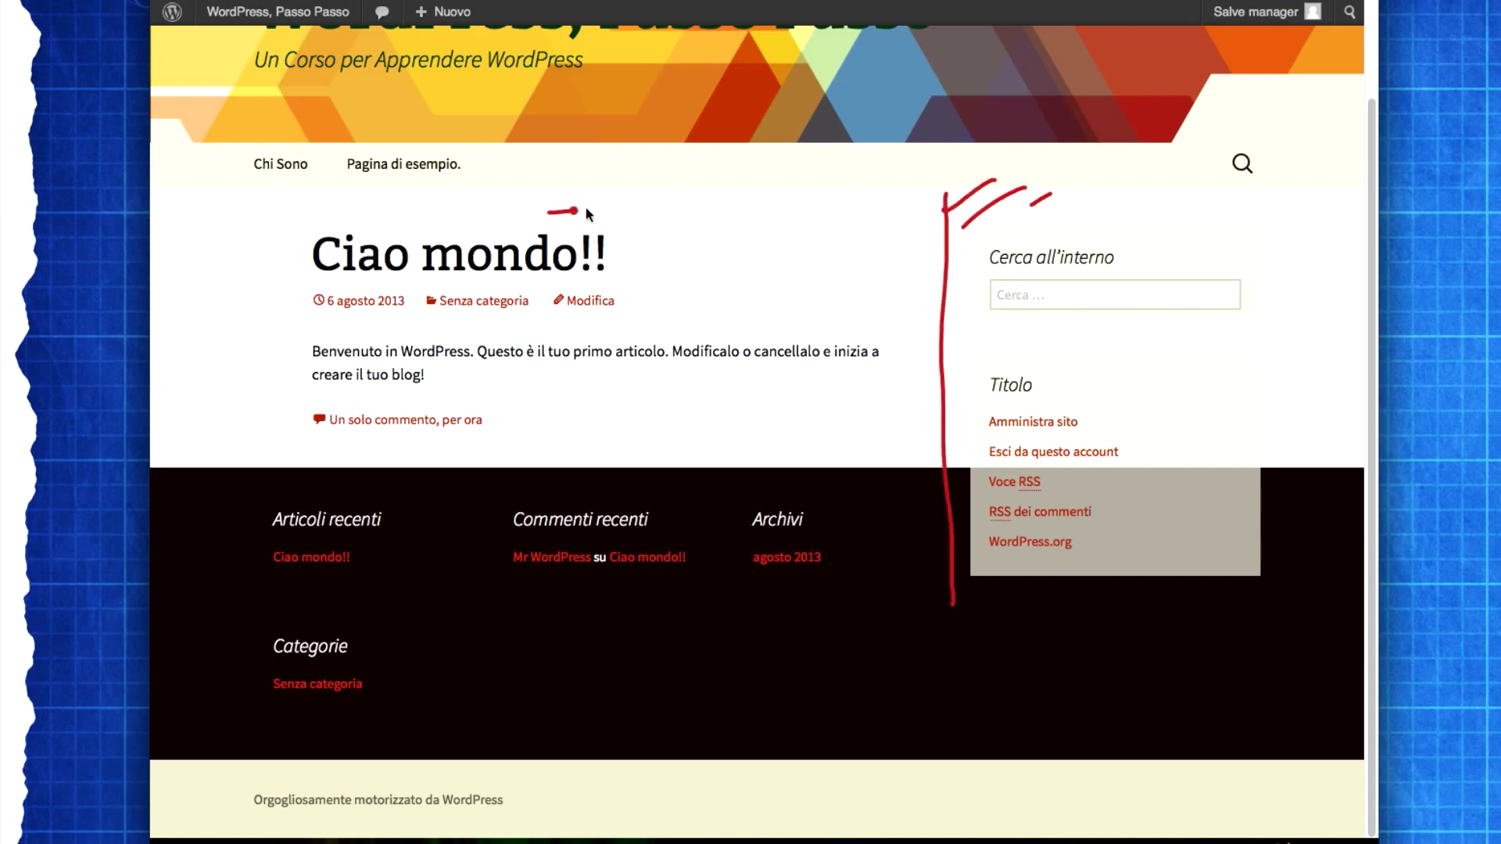
{"action": "left_click_drag", "start_coordinate": [587, 209], "coordinate": [842, 221]}
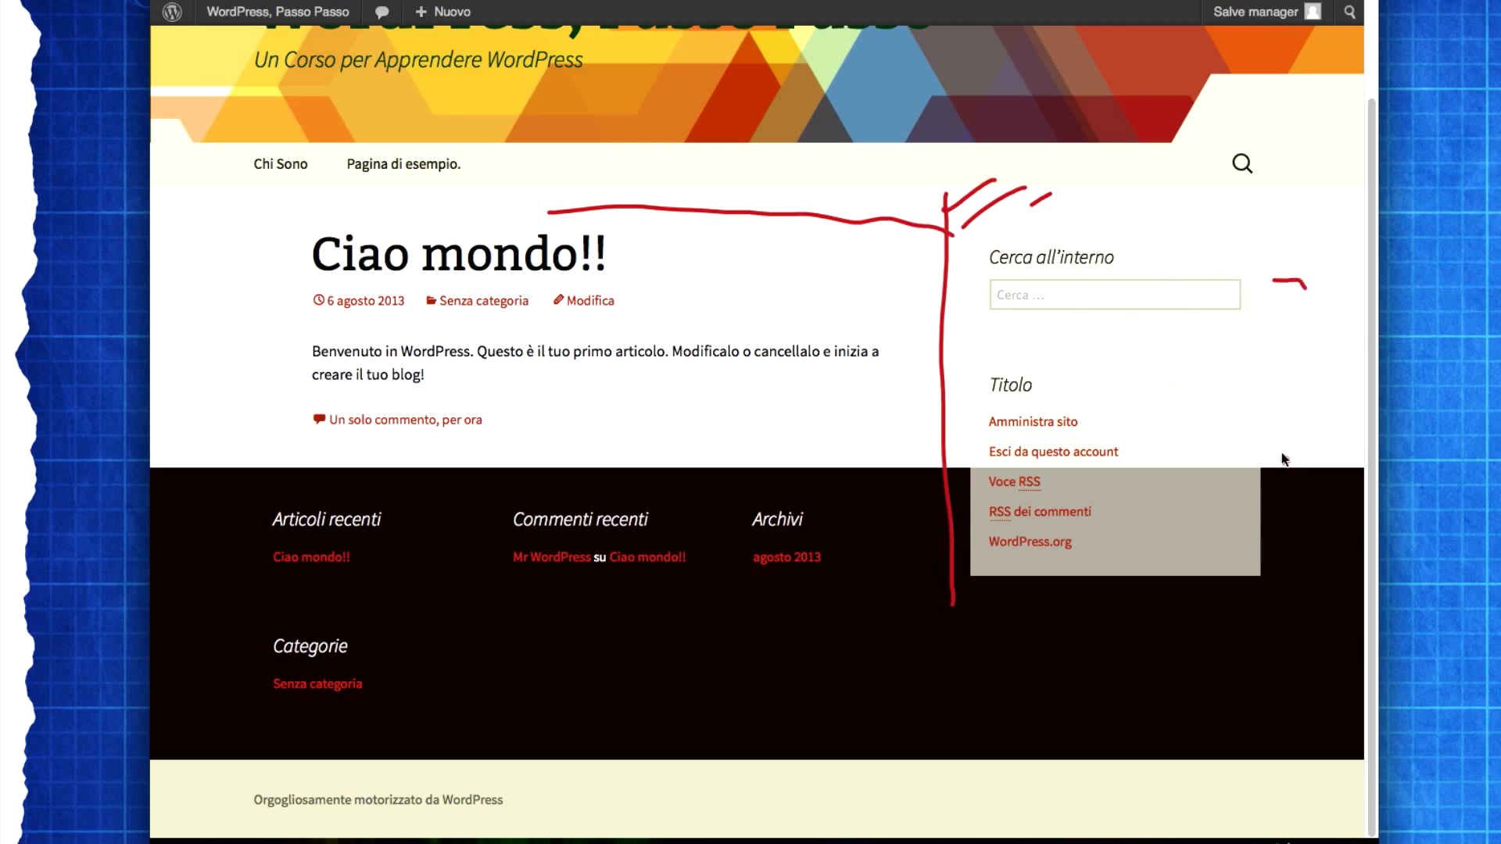
{"action": "left_click_drag", "start_coordinate": [1275, 443], "coordinate": [1304, 446]}
{"action": "left_click", "coordinate": [1309, 490]}
{"action": "key", "text": "Escape"}
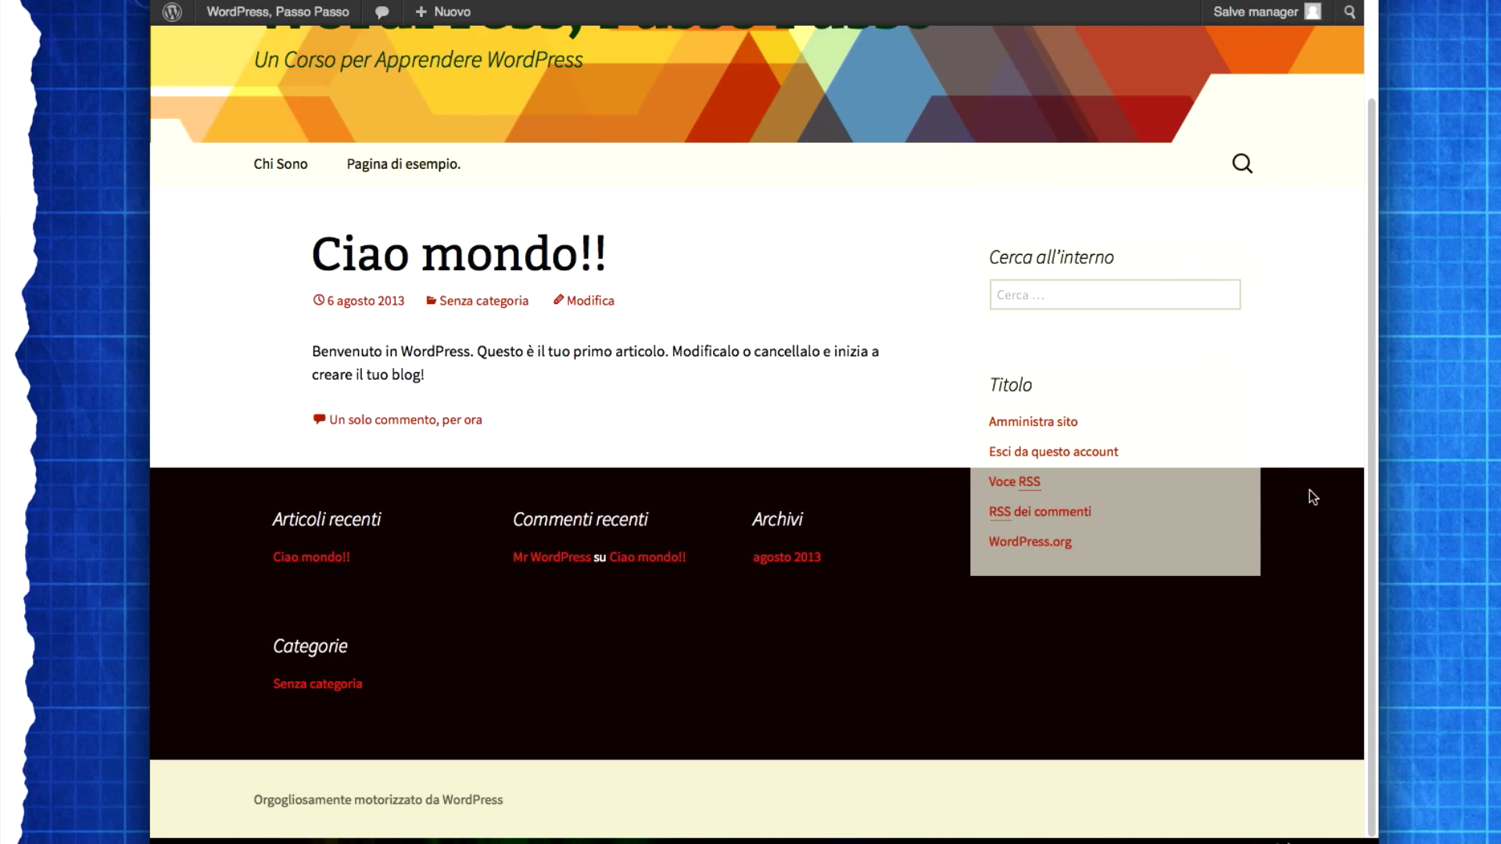